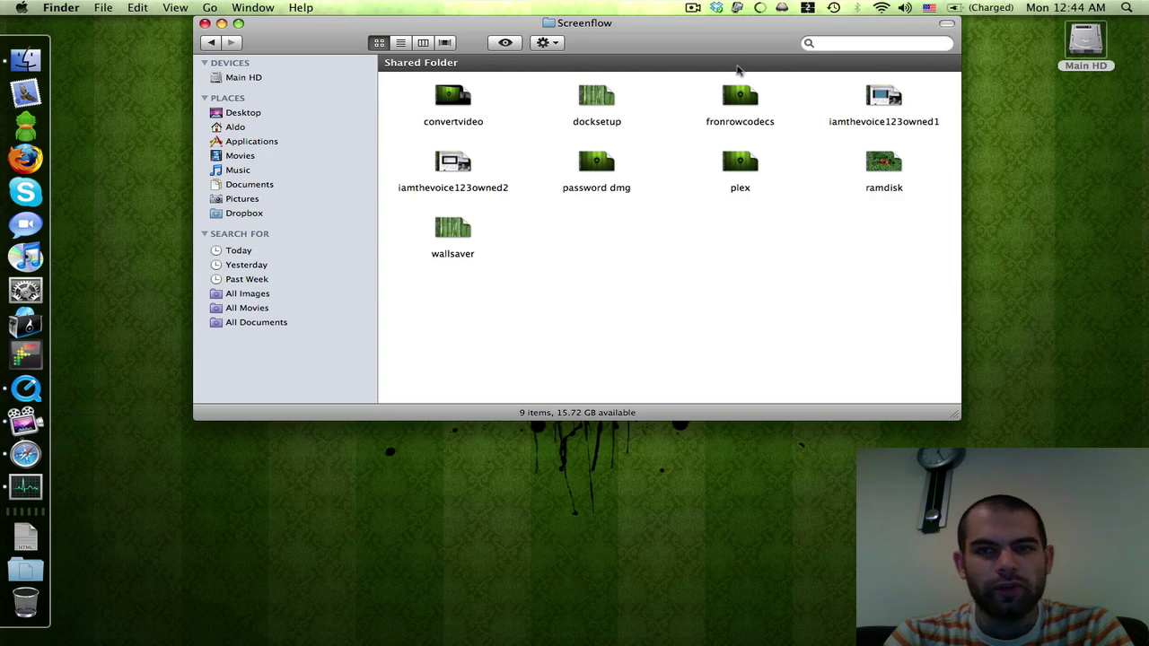
Show and dismiss the recording options menu twice
left_click(700, 7)
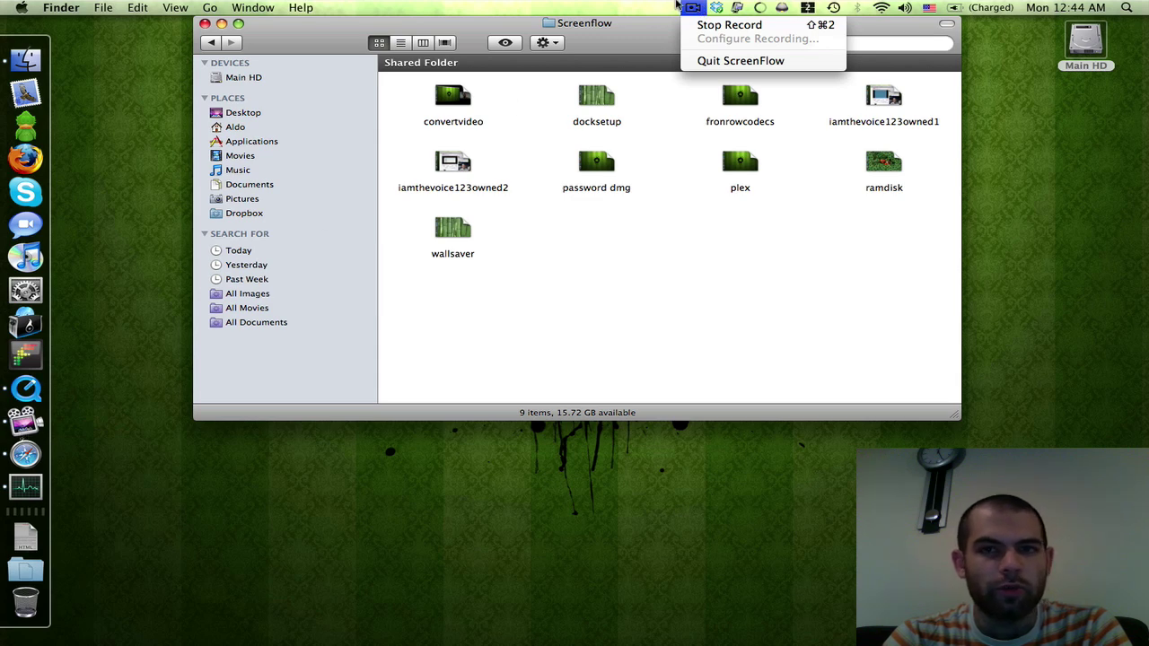
left_click(701, 23)
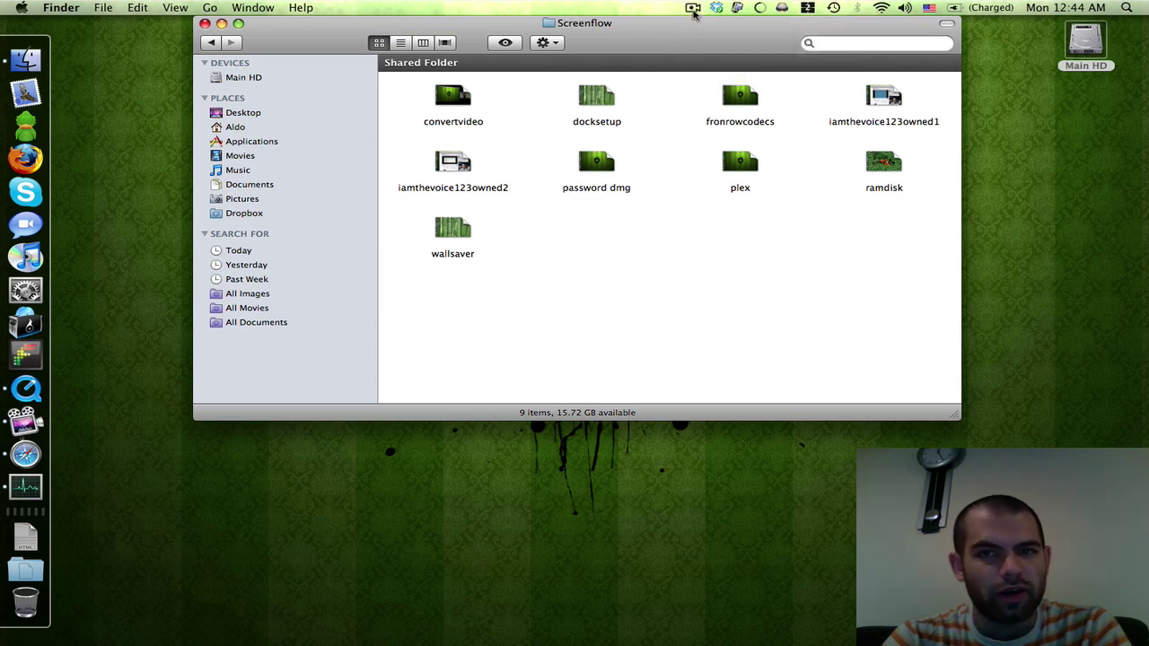
left_click(695, 9)
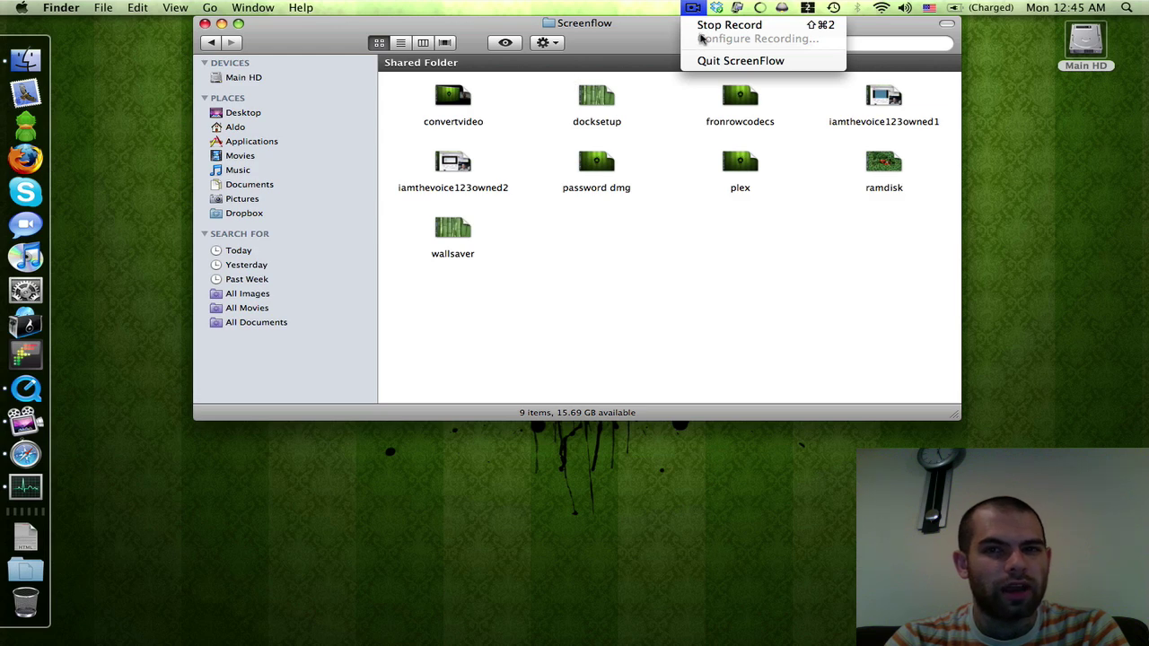
left_click(614, 55)
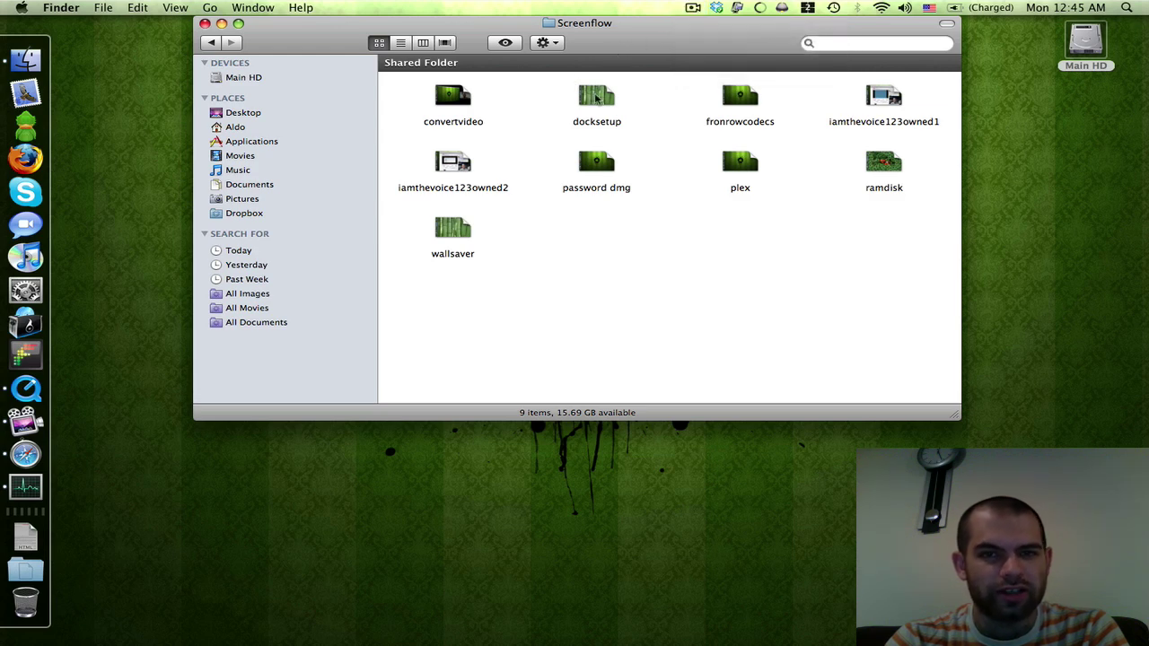
Open docksetup, close it, then open iamthevoice123owned1 from the Screenflow folder
double_click(596, 99)
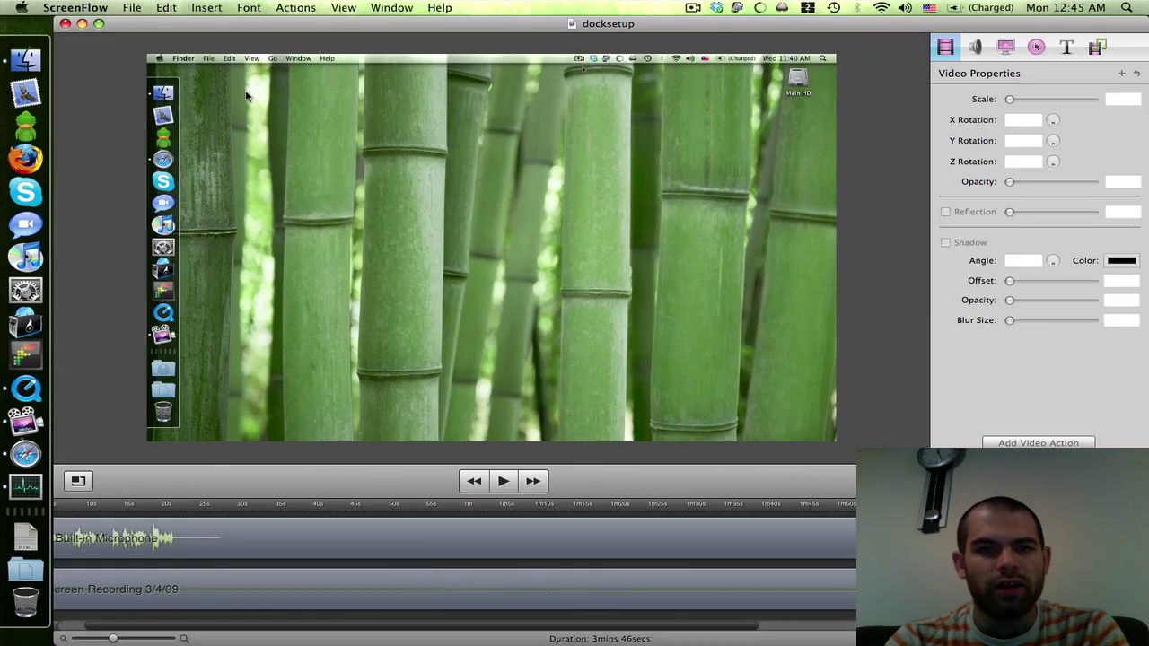
left_click(65, 24)
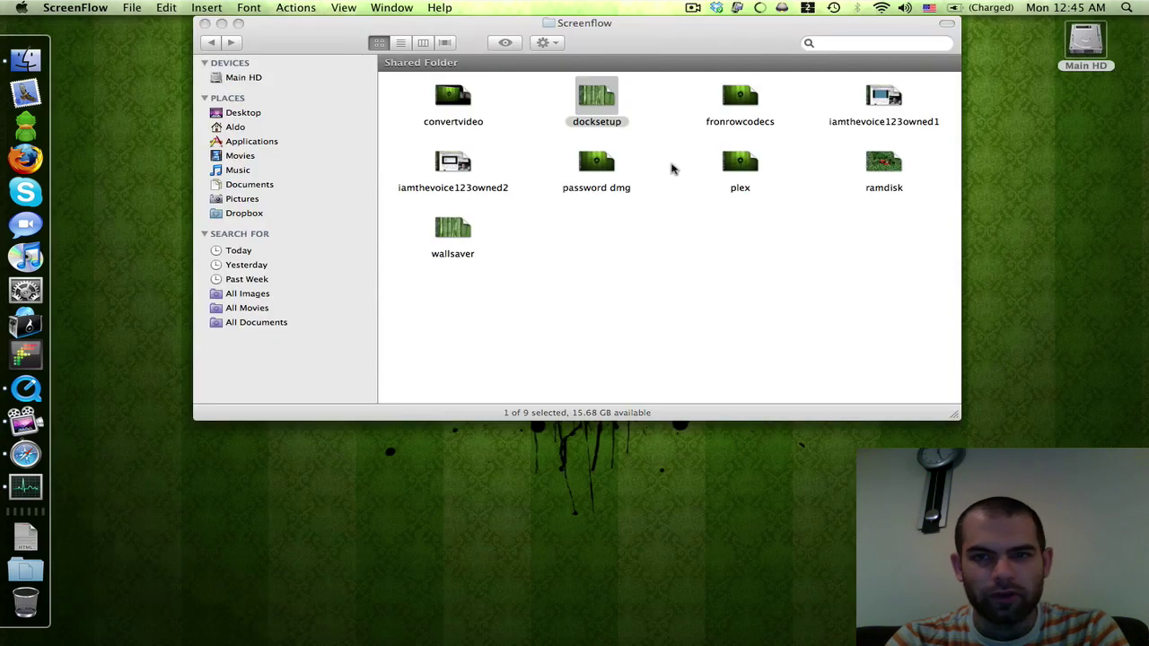
left_click(700, 202)
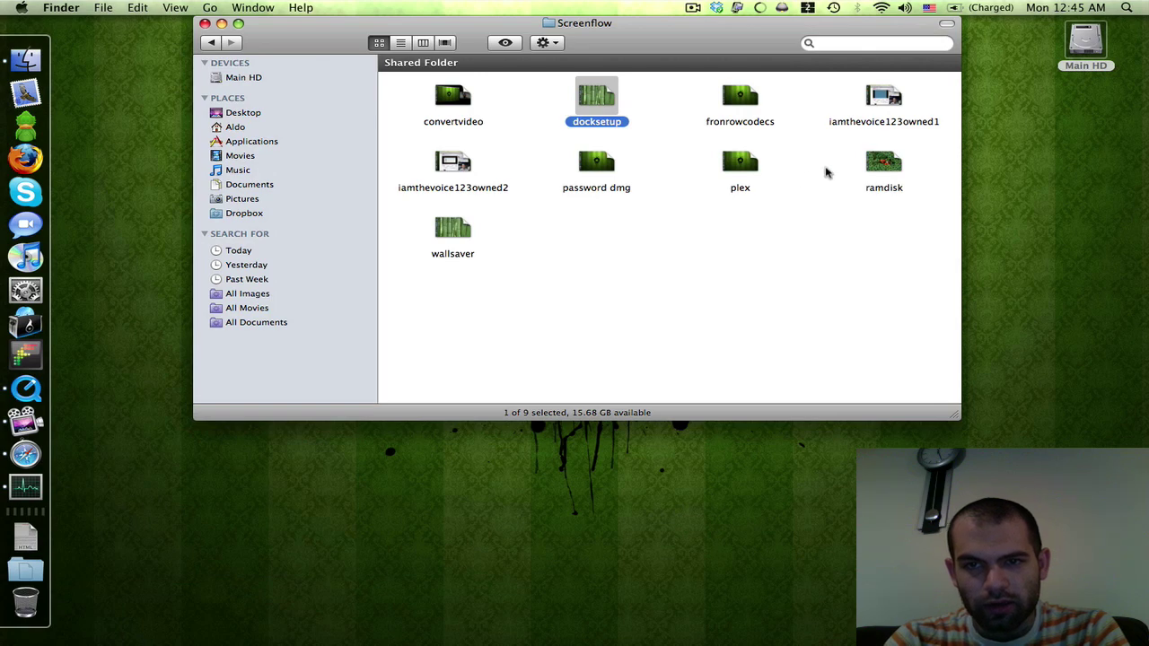
left_click(888, 96)
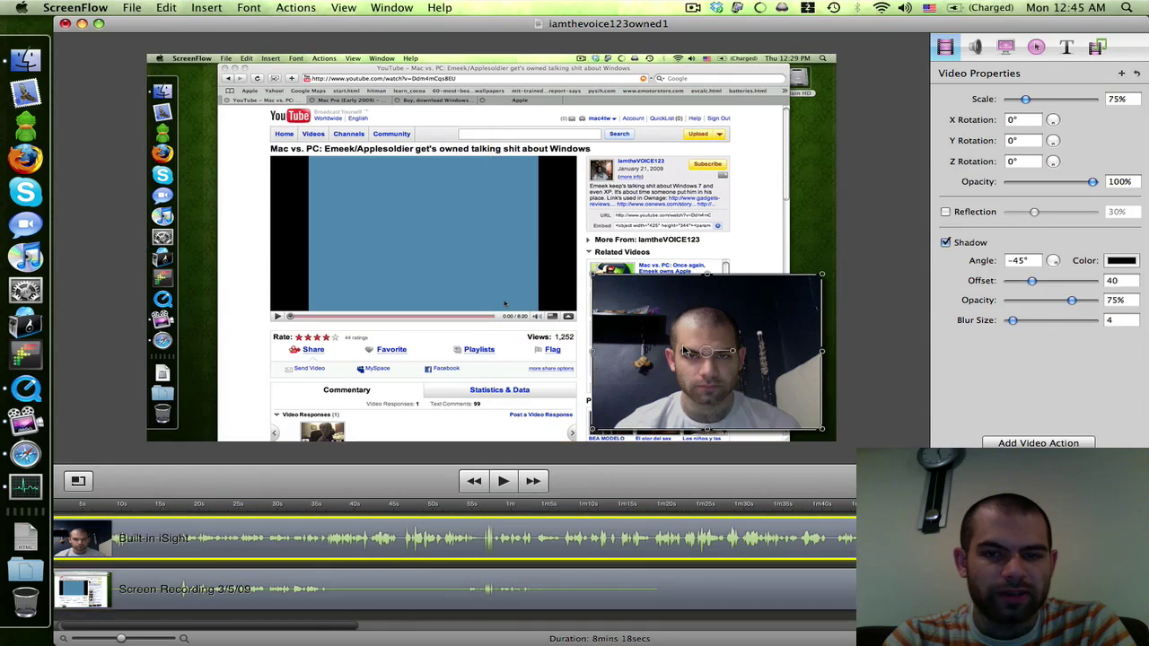
Shrink the screen recording to 74% scale and nudge it down slightly
left_click(473, 174)
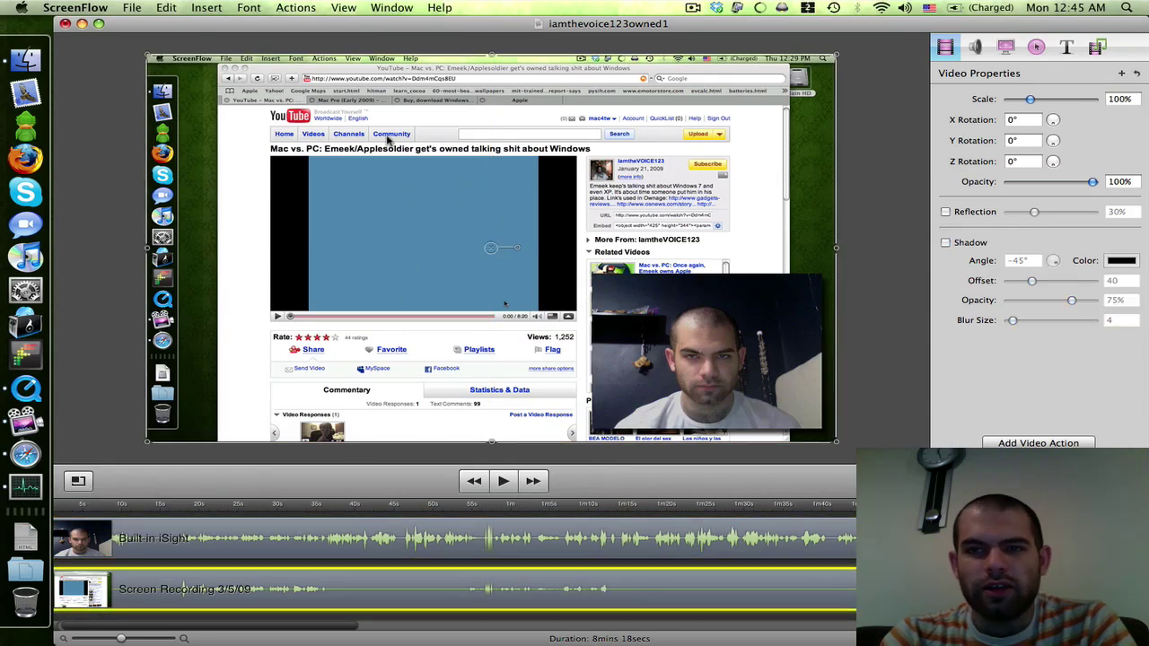
left_click(121, 180)
left_click(132, 7)
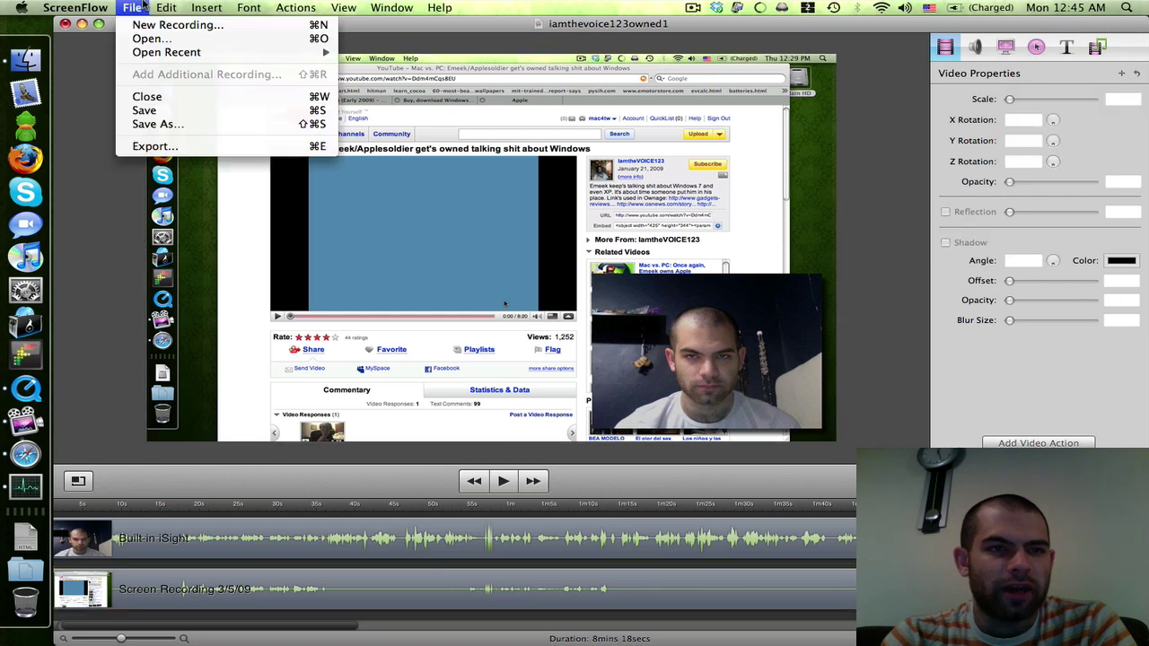
left_click(96, 241)
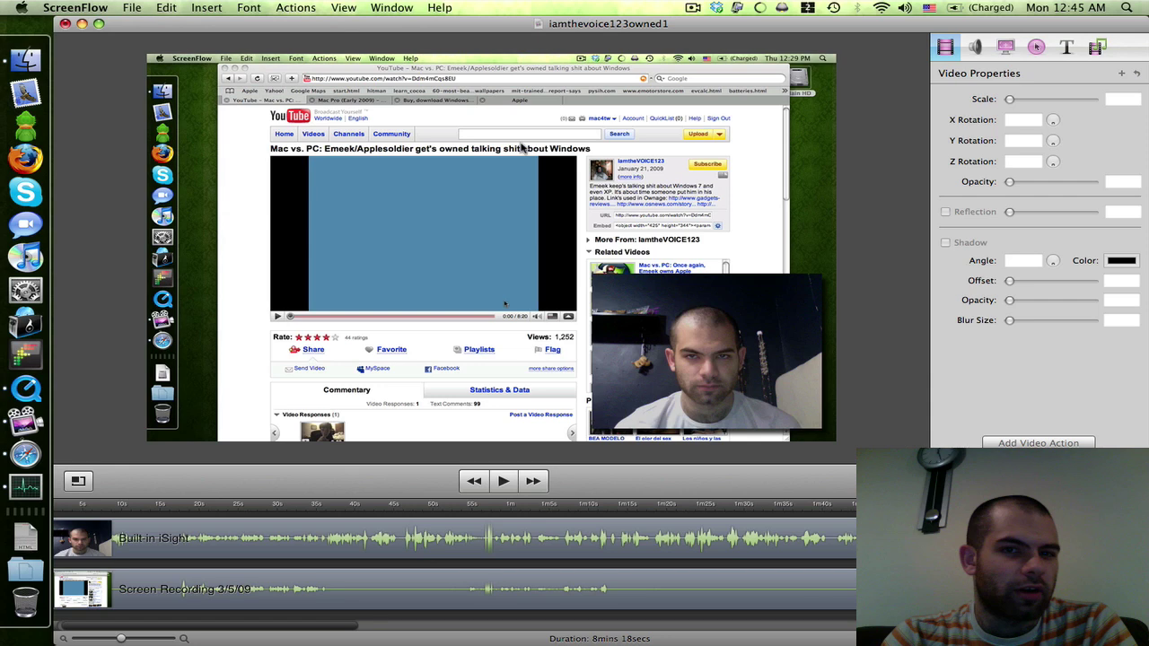
left_click(697, 346)
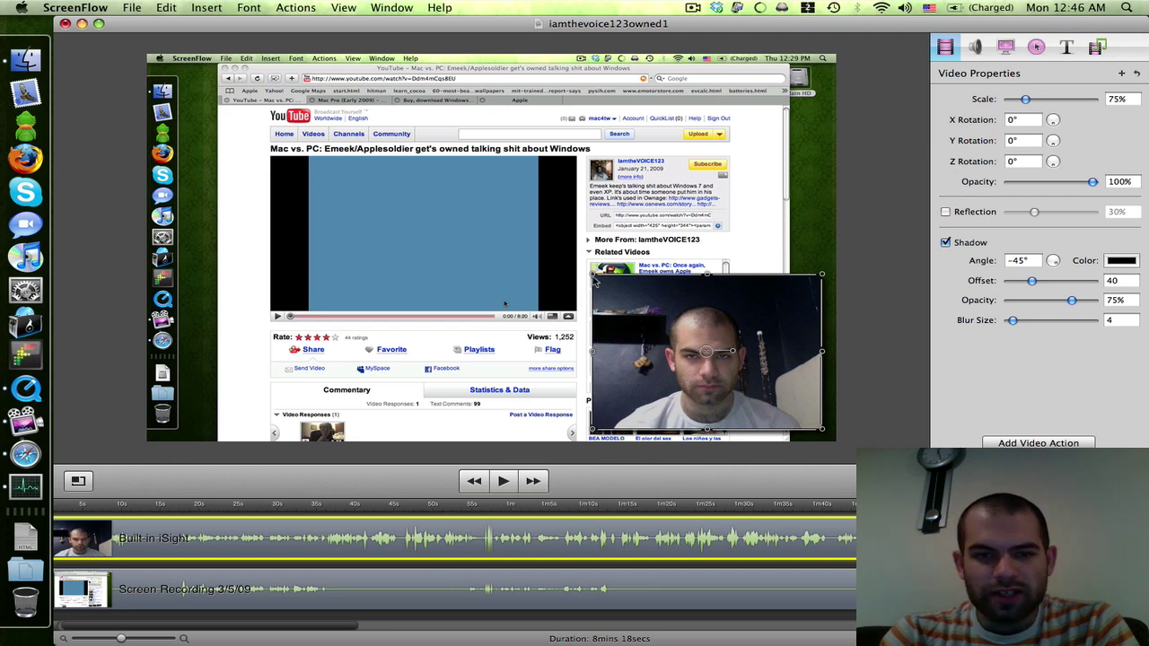
left_click(473, 258)
left_click_drag(838, 252, 625, 274)
left_click_drag(383, 444, 403, 344)
left_click_drag(382, 213, 384, 252)
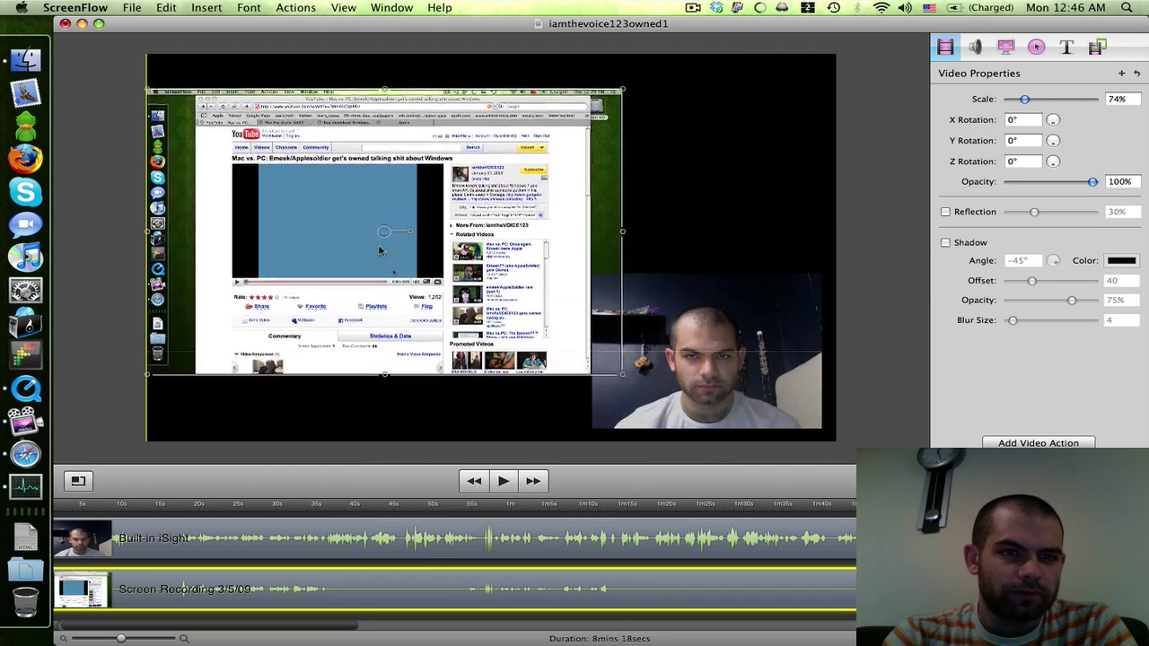
Move the webcam clip up beside the recording and shrink it from its corner
left_click(723, 359)
left_click_drag(724, 358, 687, 273)
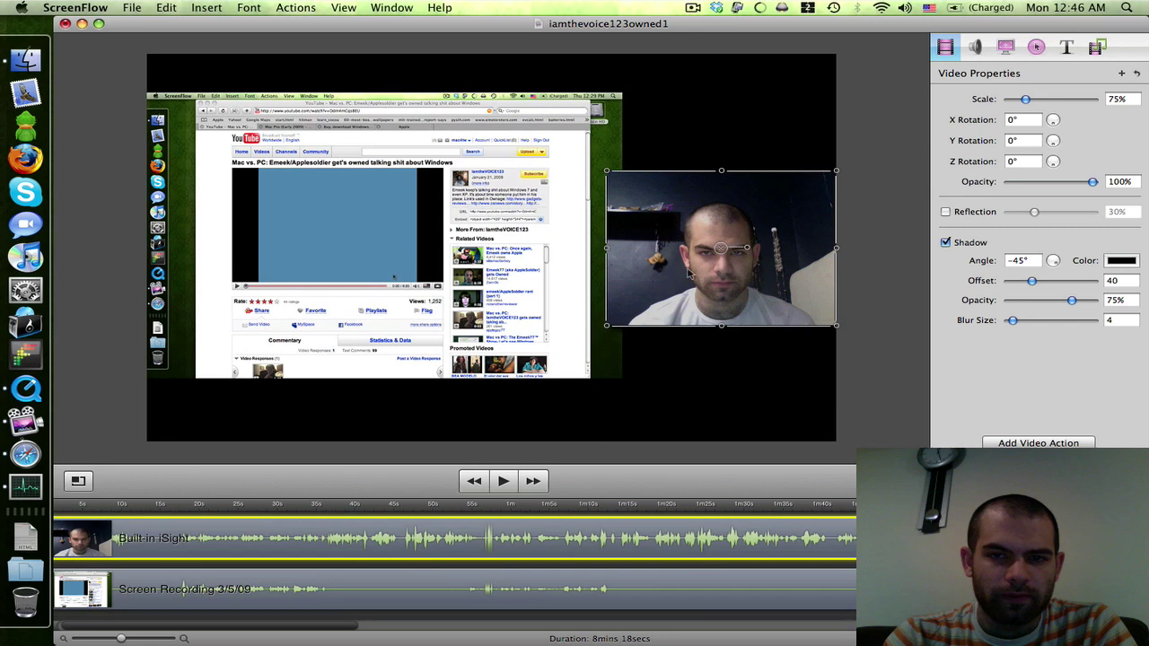
left_click_drag(611, 173, 637, 191)
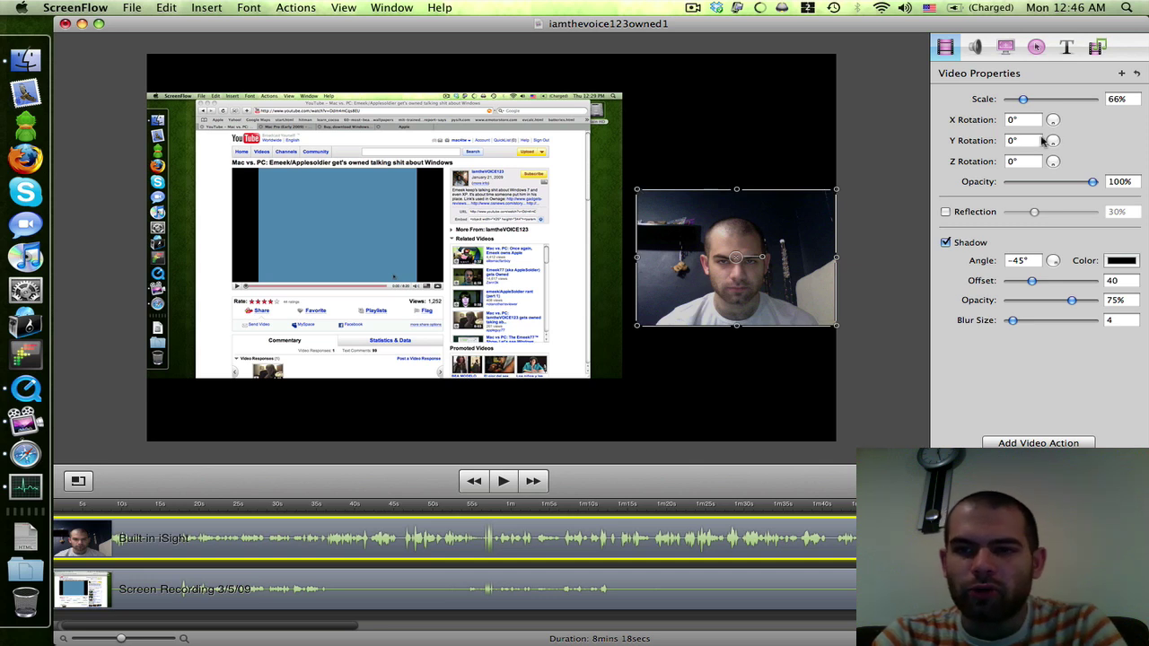
Set the screen recording's Y rotation to 30°
left_click(352, 313)
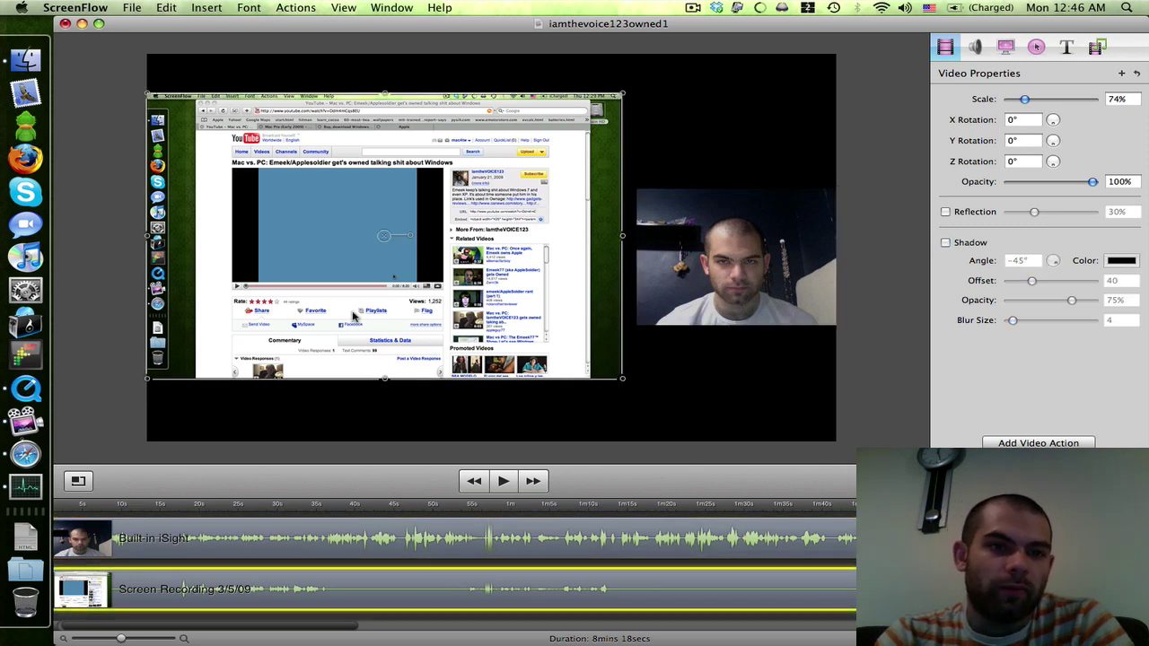
left_click(1023, 141)
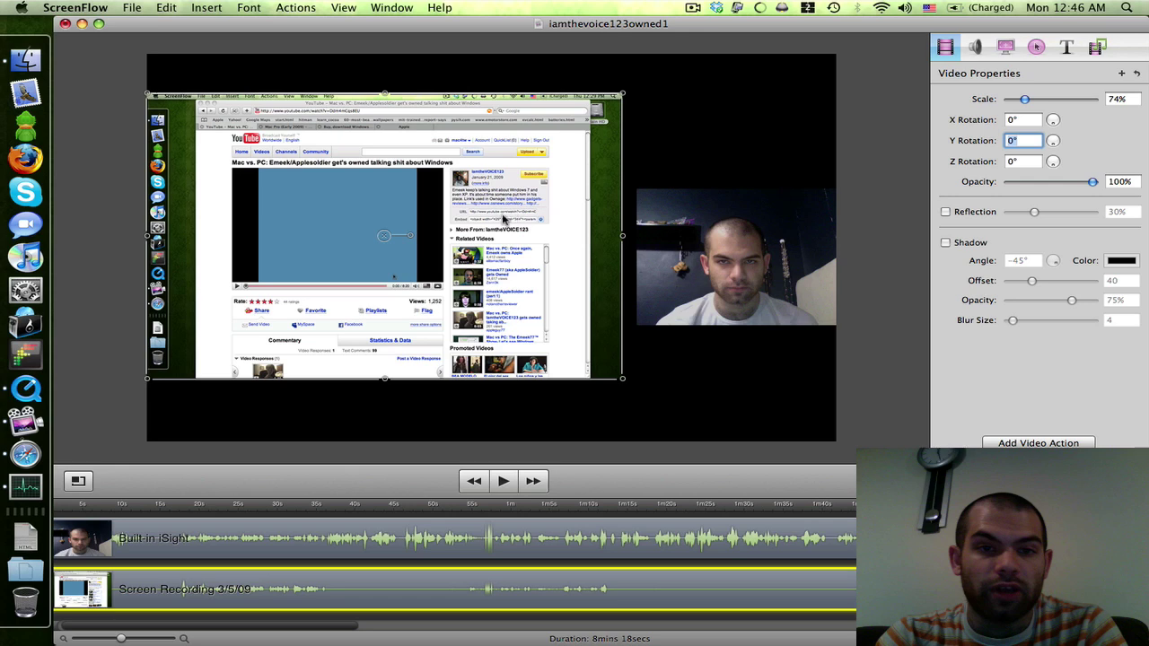
type("30")
key("Return")
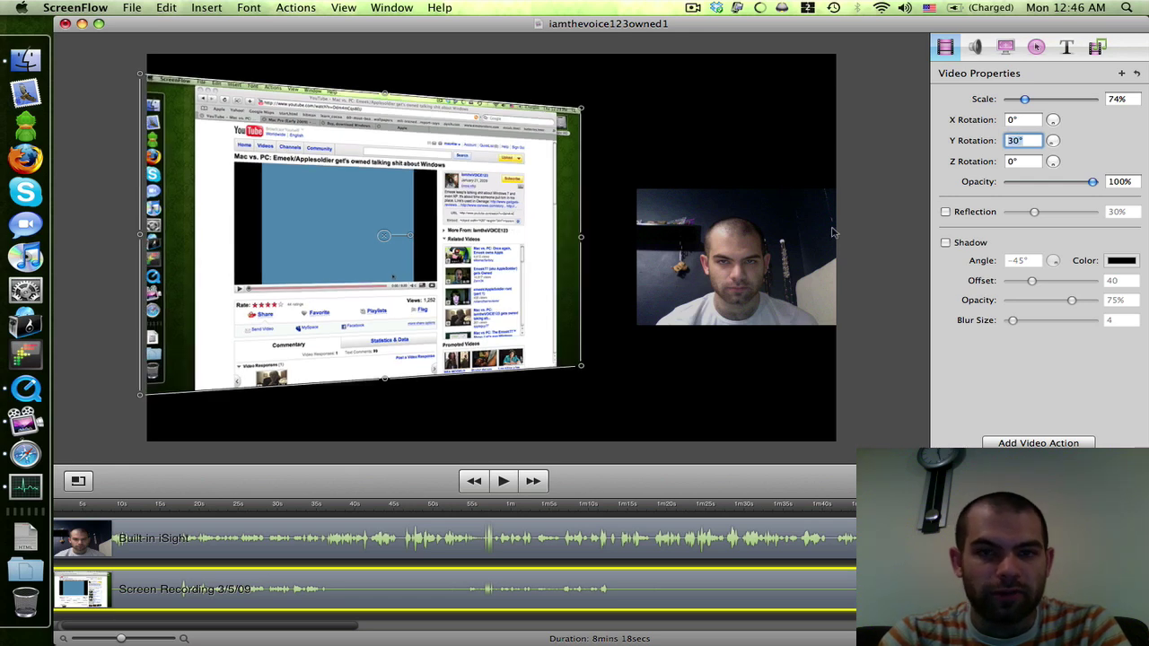
Give the webcam clip a -30° Y rotation and check both clips' settings
left_click(802, 214)
type("-")
key("Return")
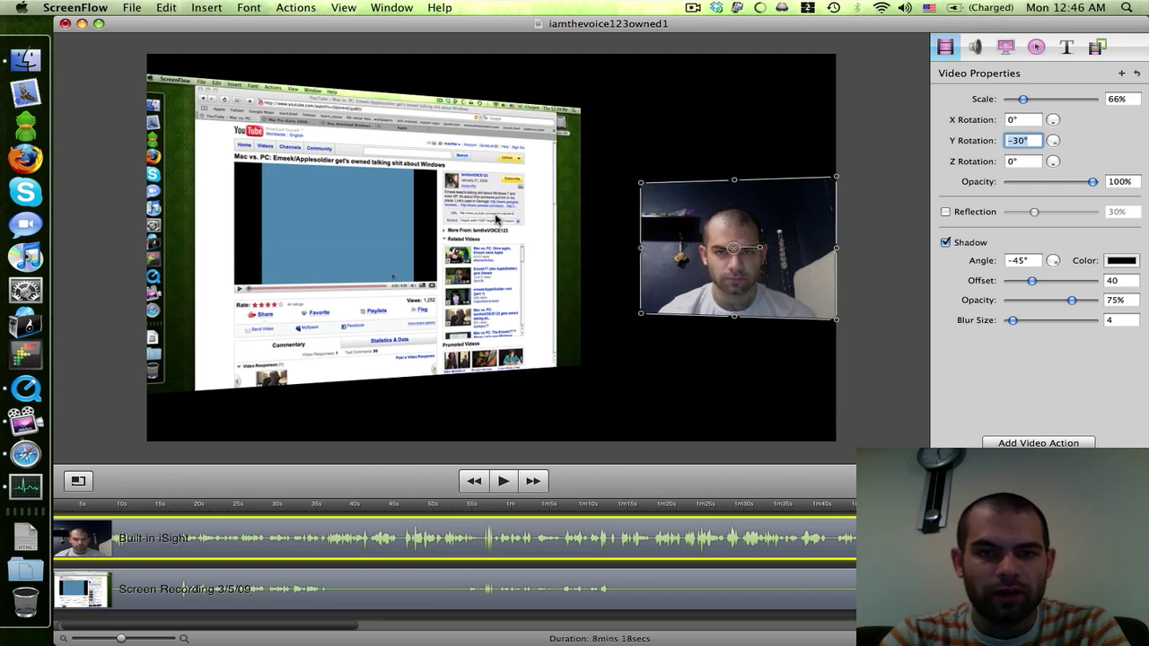
left_click(467, 212)
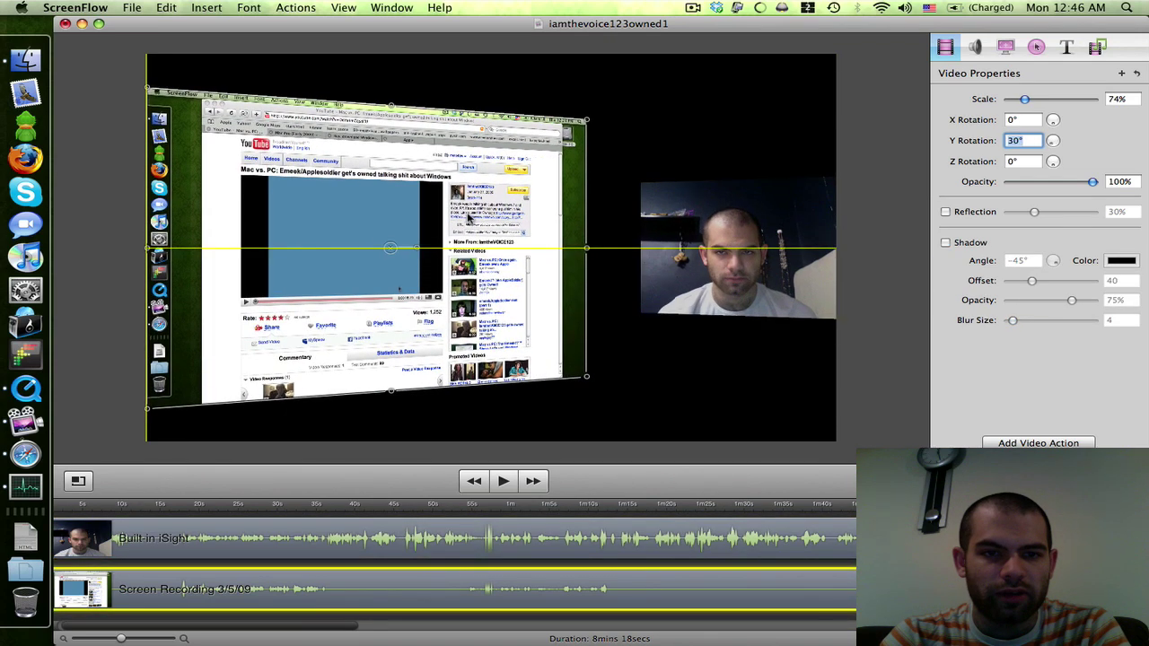
left_click(743, 261)
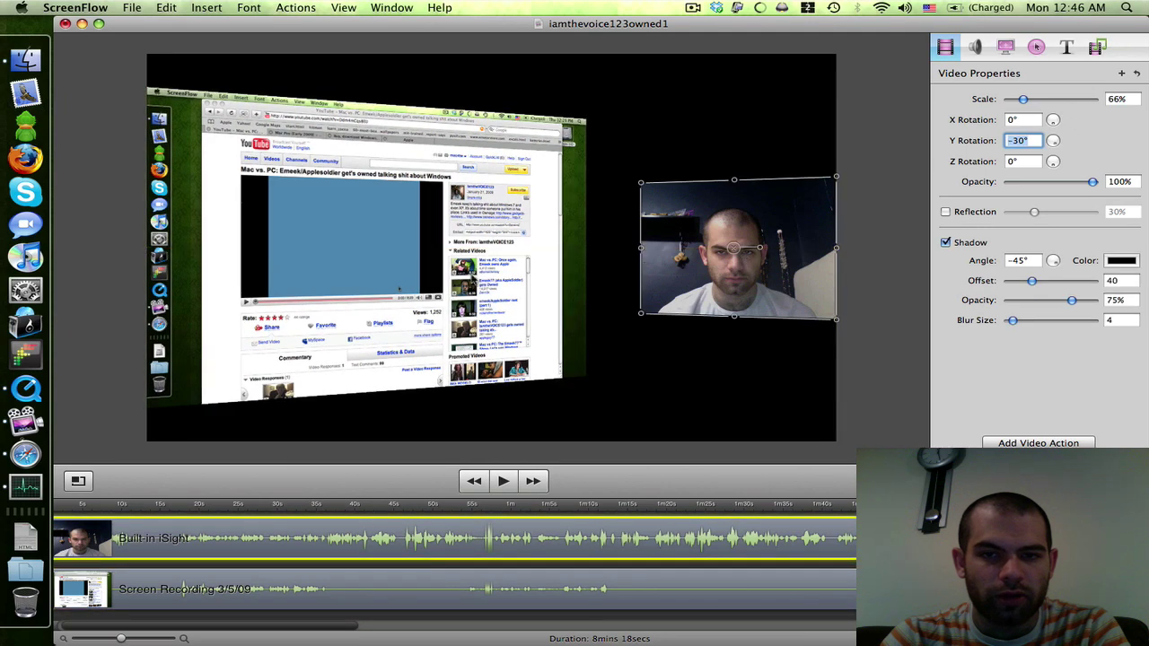
left_click(1035, 48)
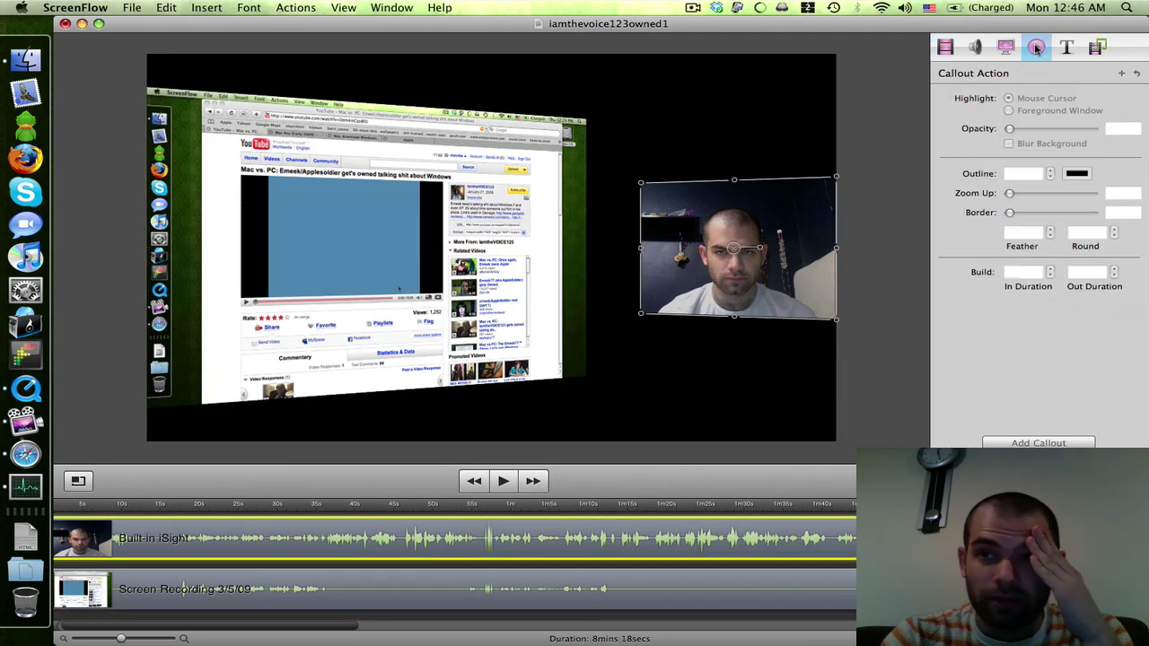
Browse the screen recording, audio and media inspector panes
left_click(1006, 47)
left_click(976, 47)
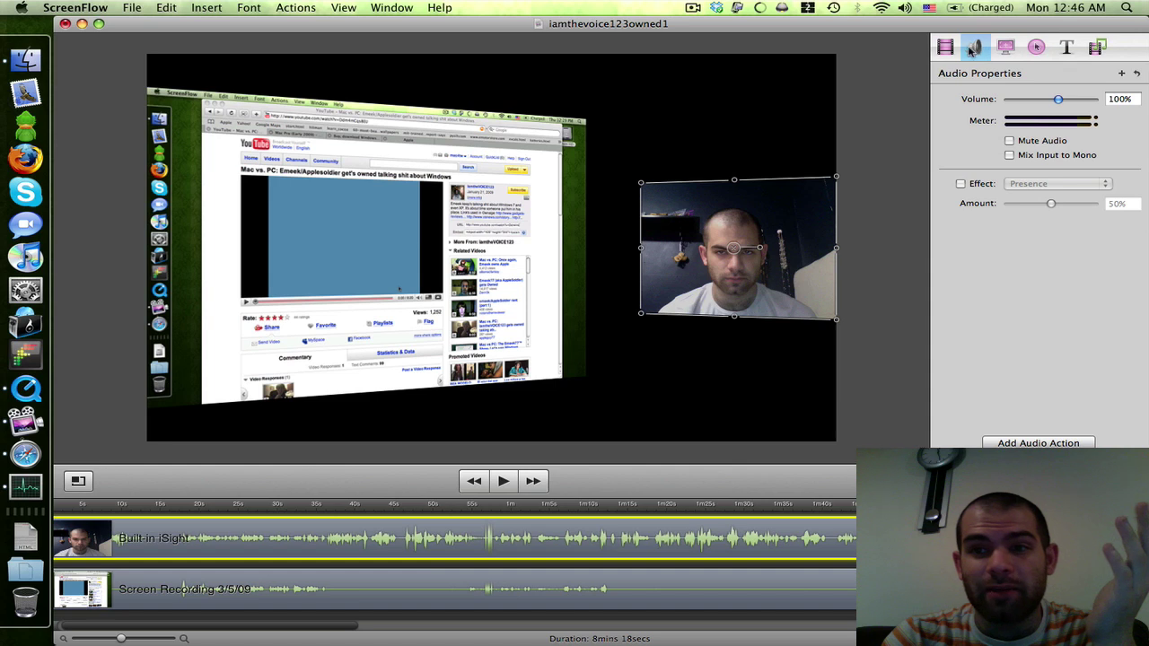
left_click(1096, 47)
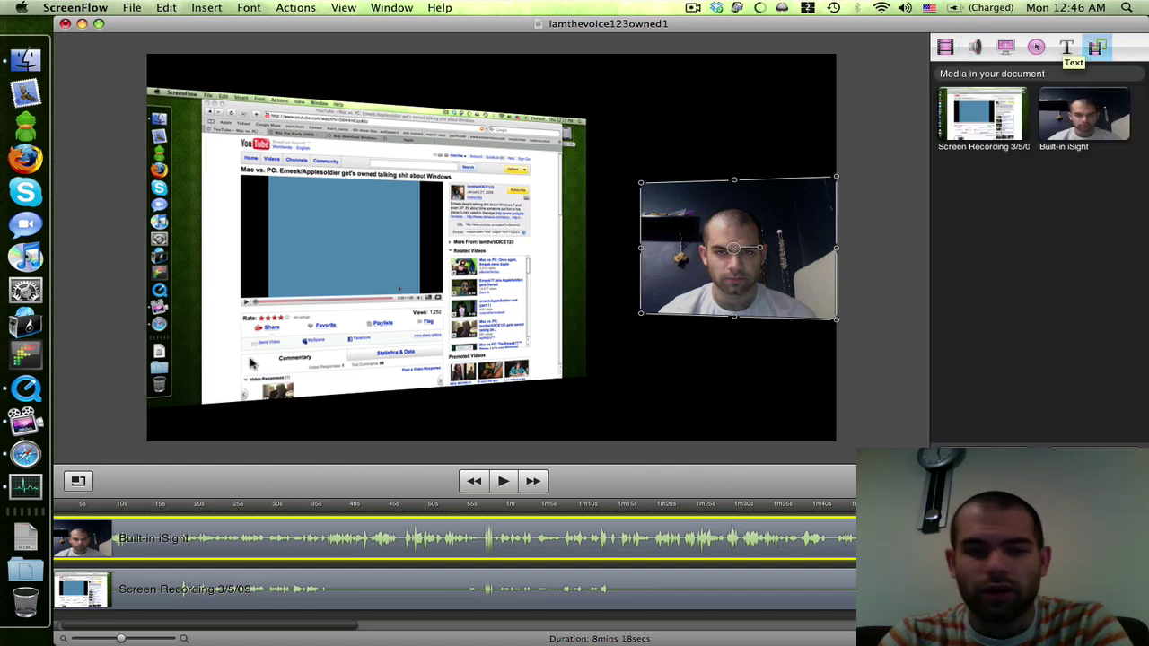
left_click(190, 591)
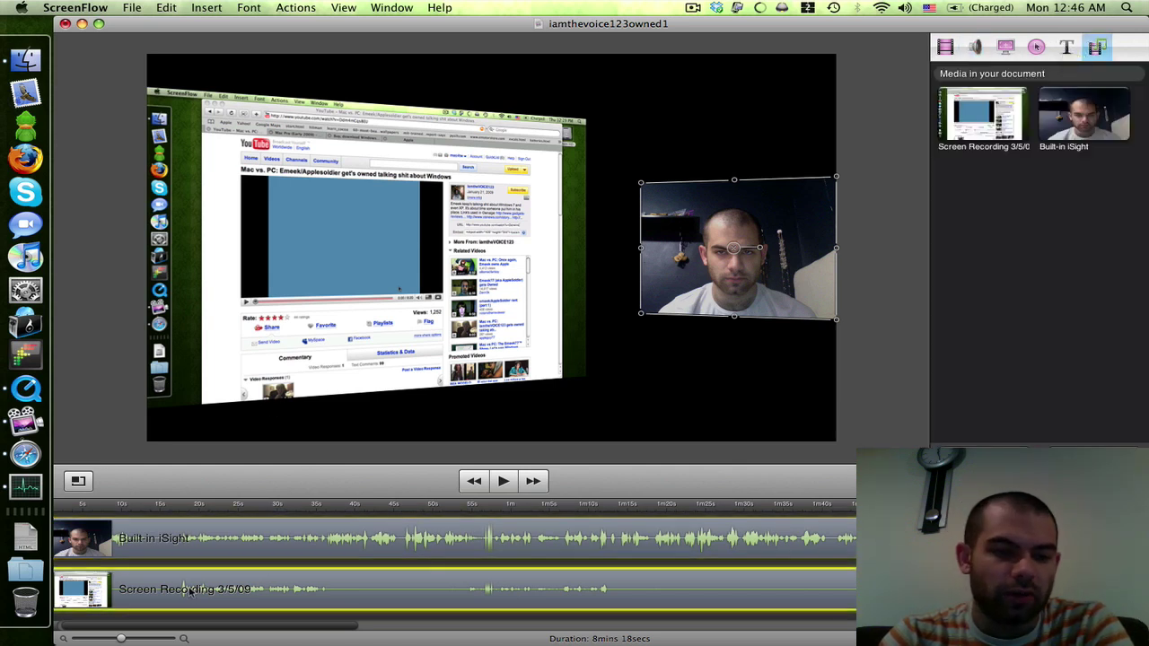
Delete and restore the webcam clip, then return to Video Properties and the File menu
left_click(790, 241)
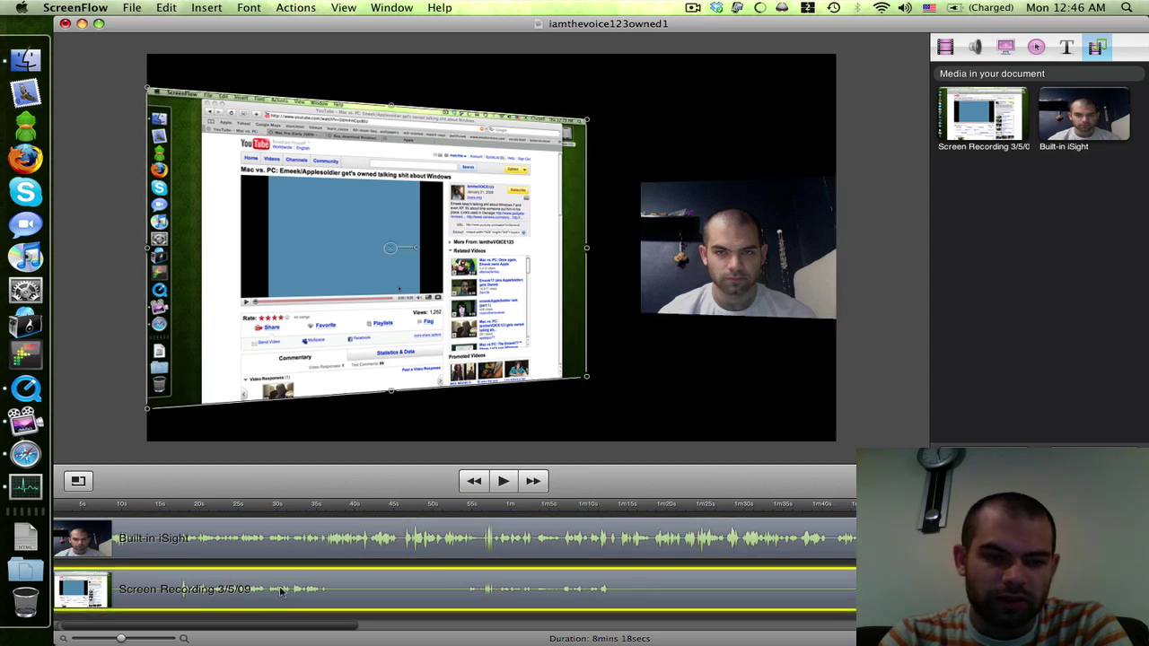
key("Delete")
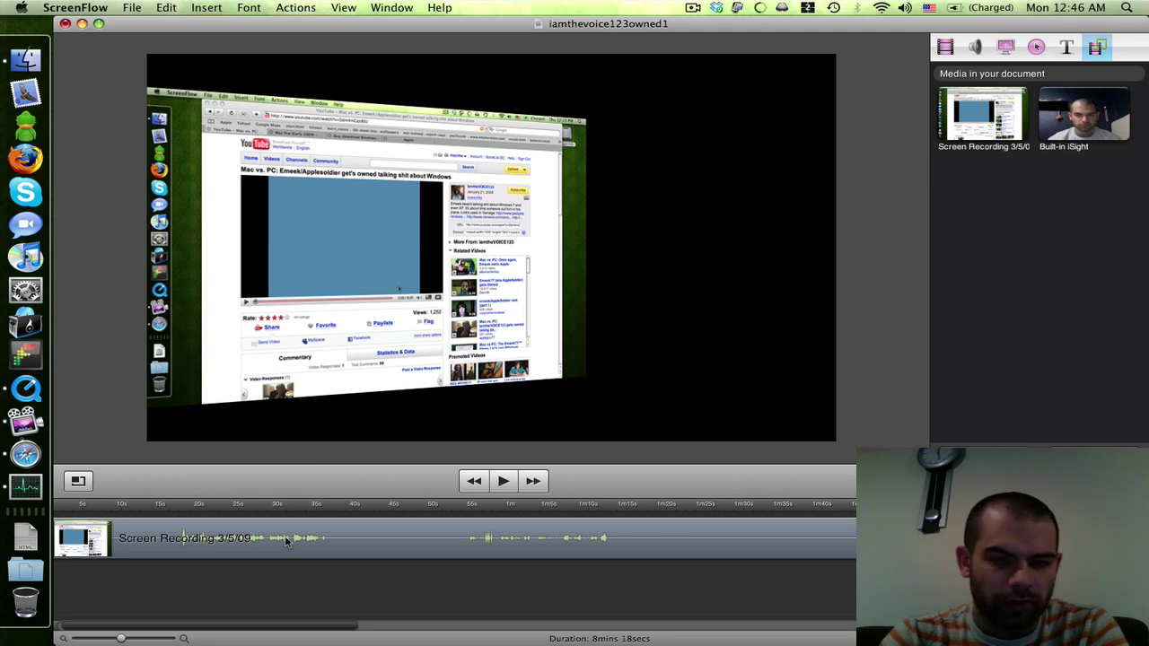
key("super+z")
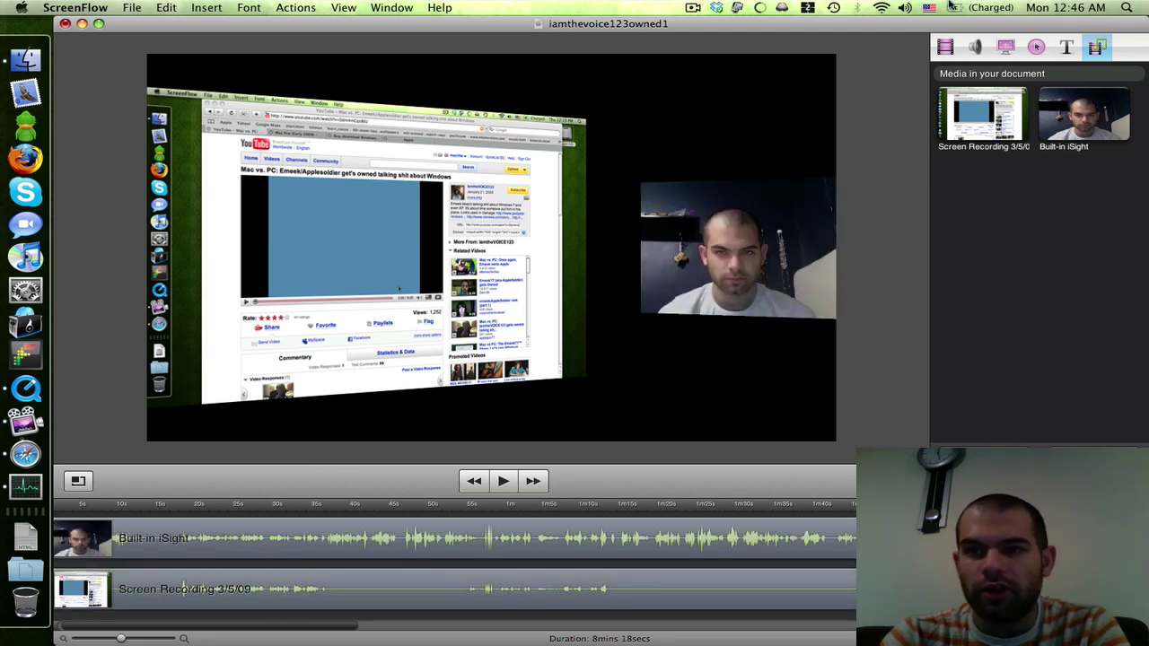
left_click(945, 47)
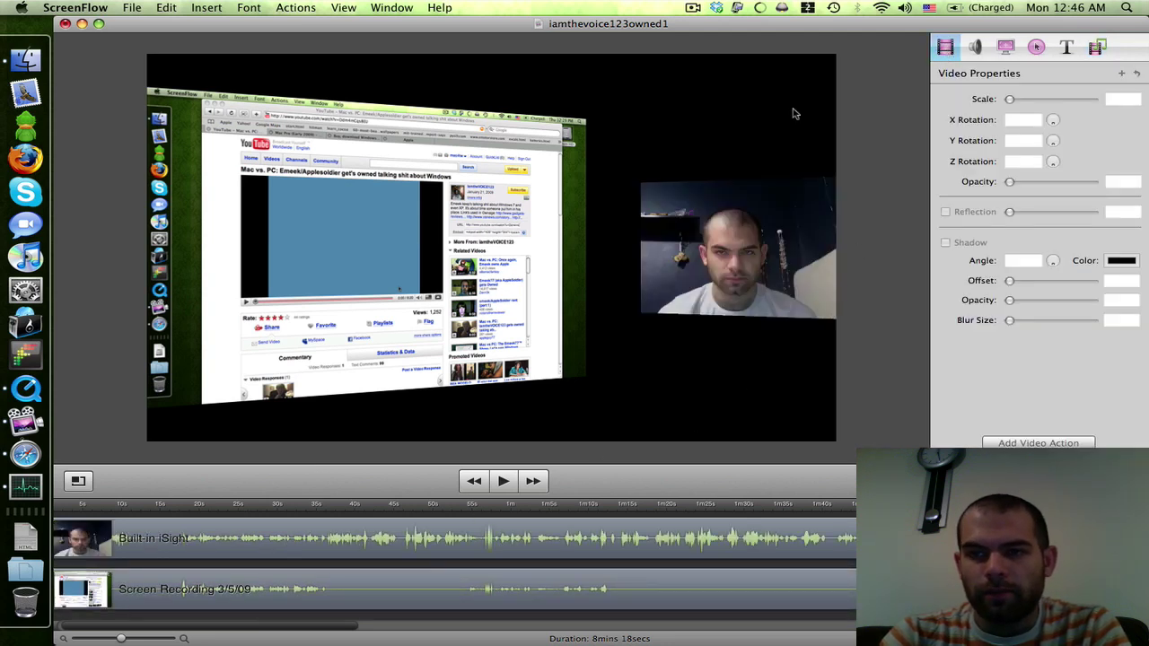
left_click(132, 7)
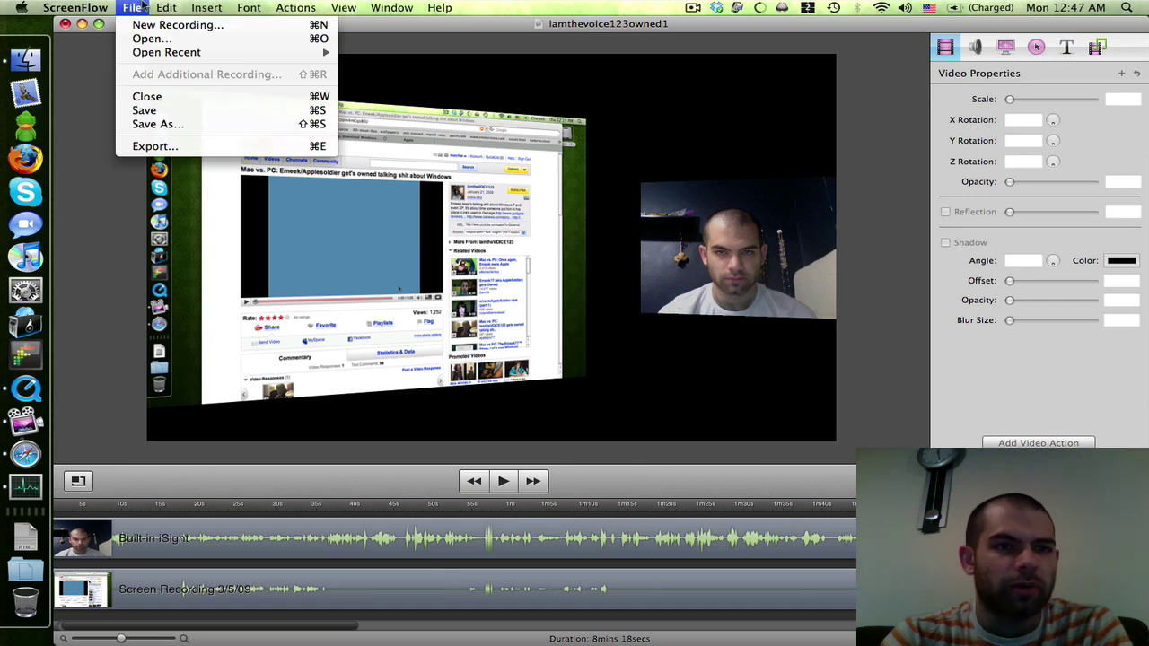
Start a movie export to Desktop, keeping the Web – High preset
left_click(148, 146)
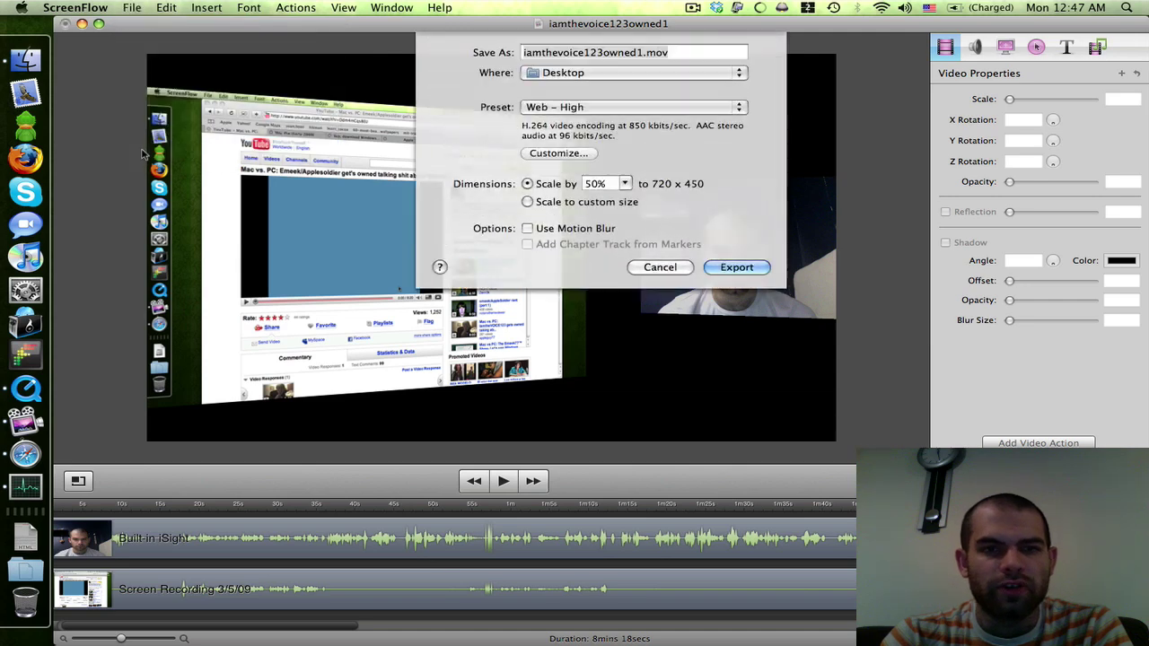
left_click(142, 7)
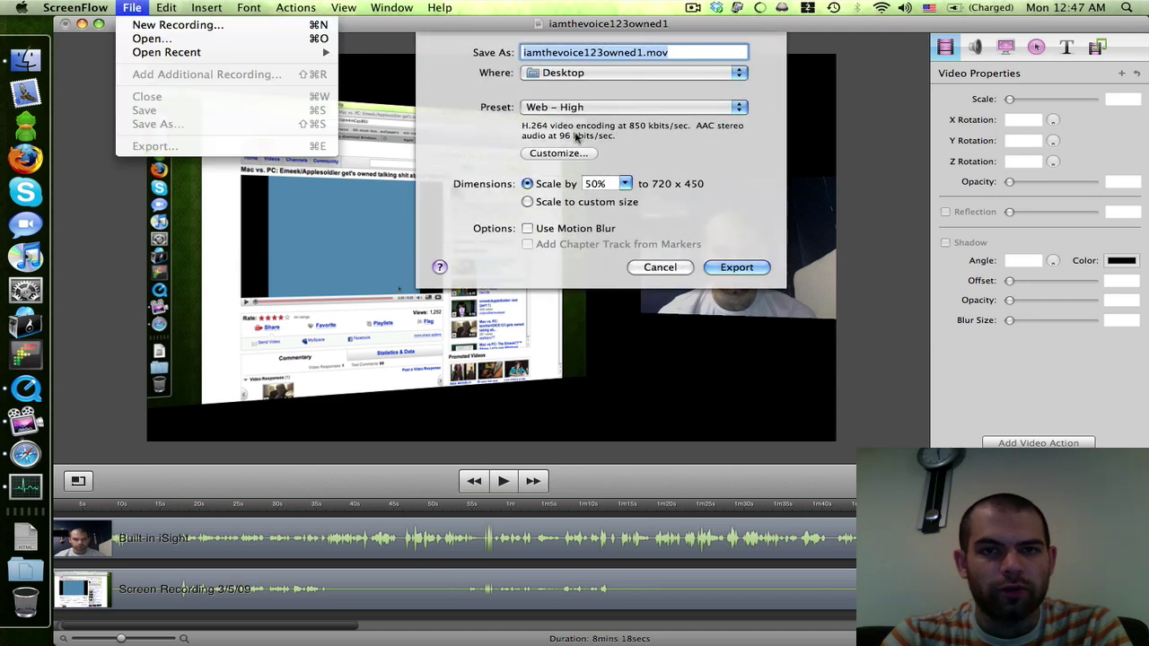
left_click(636, 149)
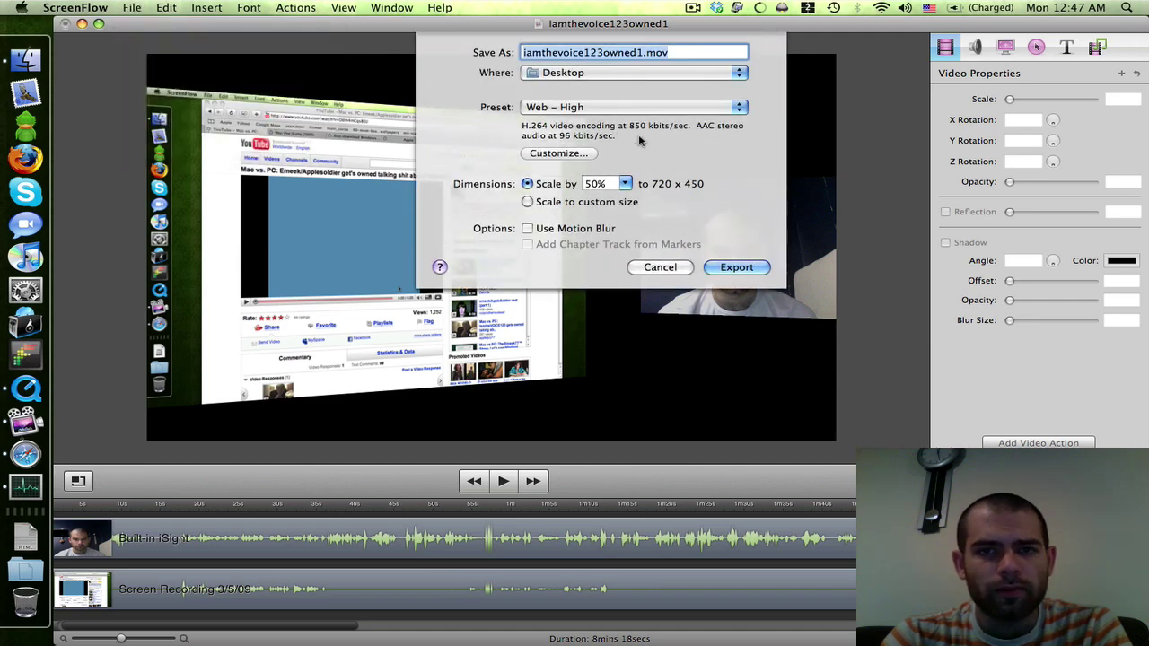
left_click(559, 108)
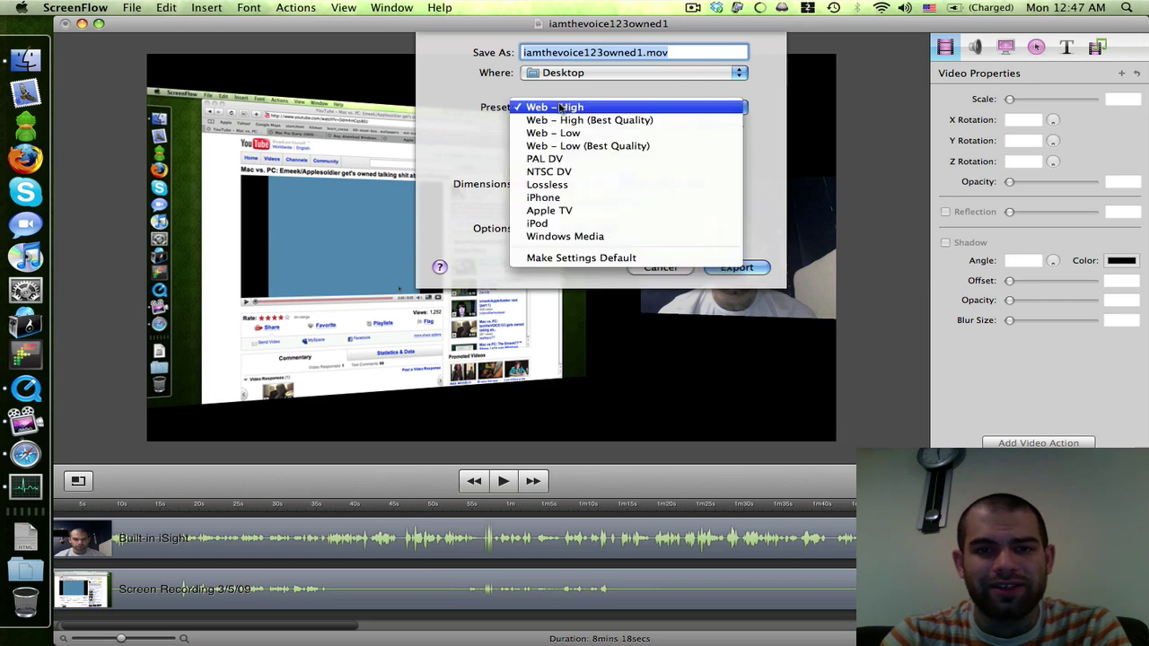
left_click(559, 107)
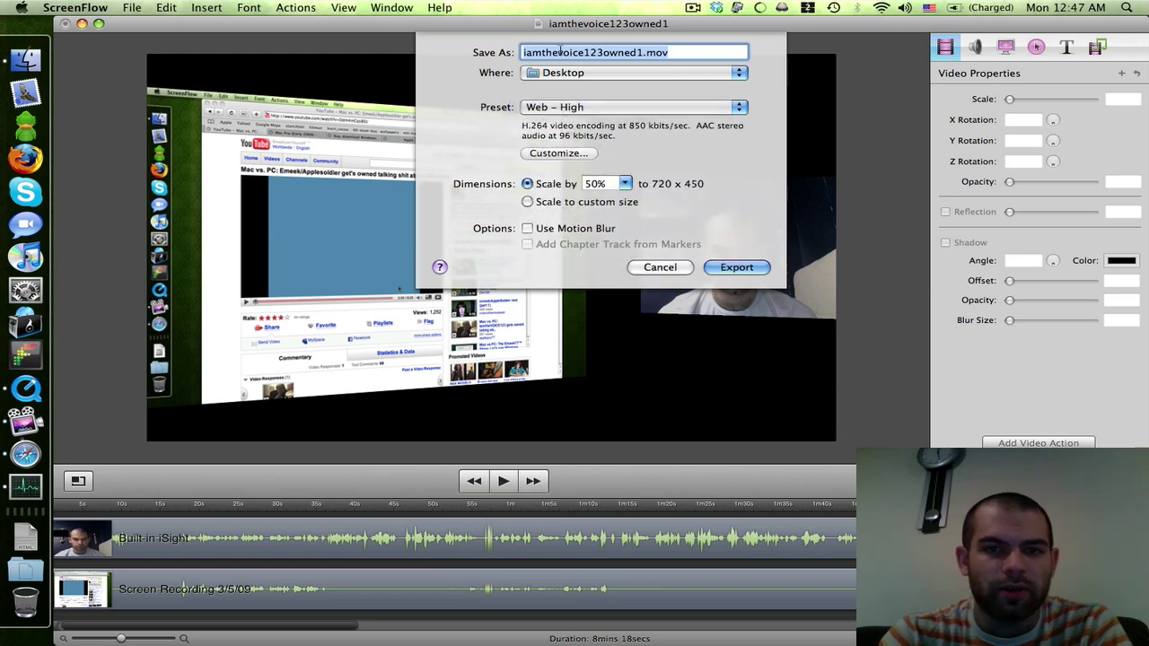
Restrict the H.264 data rate to 3000 kbits/sec with Best quality multi-pass encoding
left_click(557, 153)
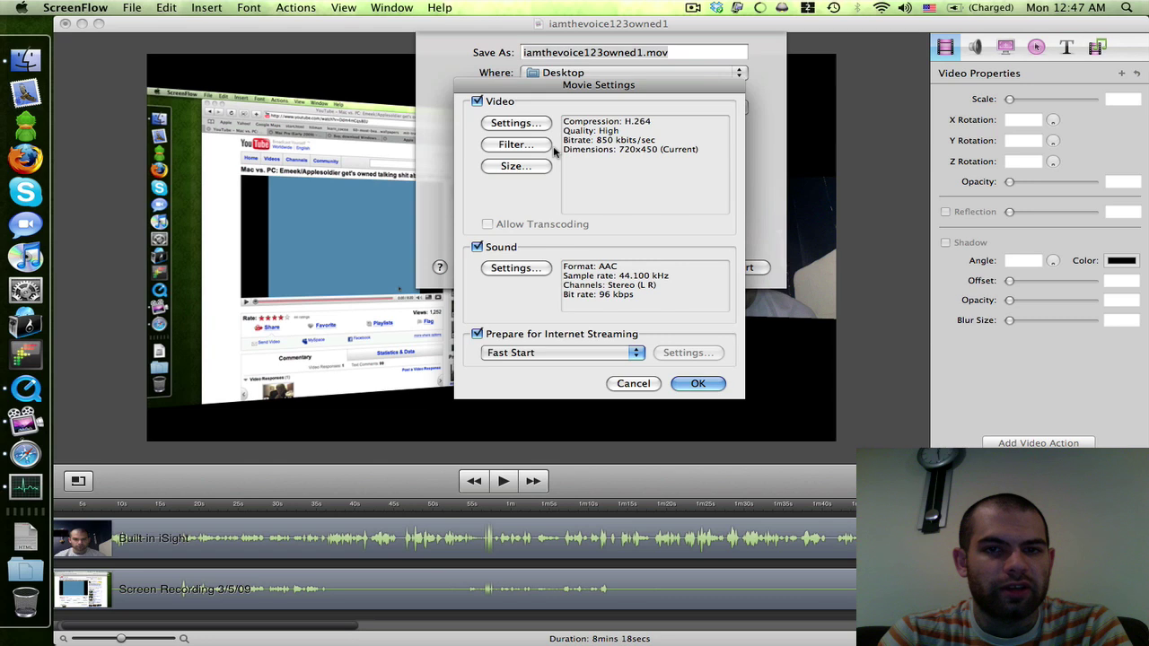
left_click(529, 128)
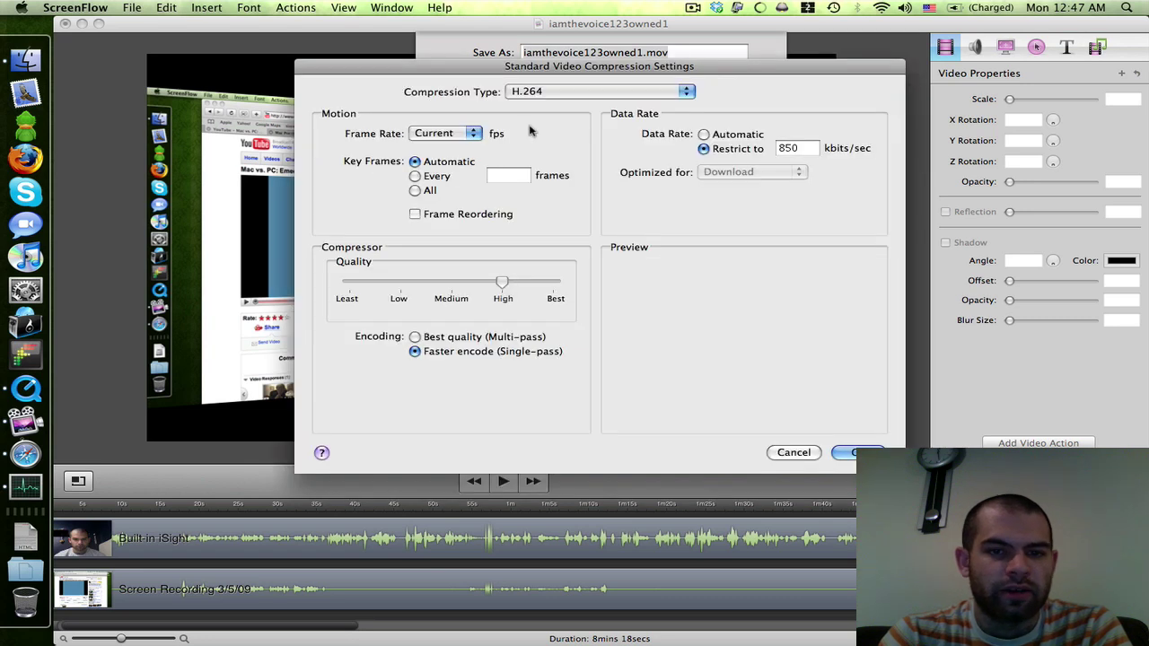
left_click_drag(808, 148, 770, 153)
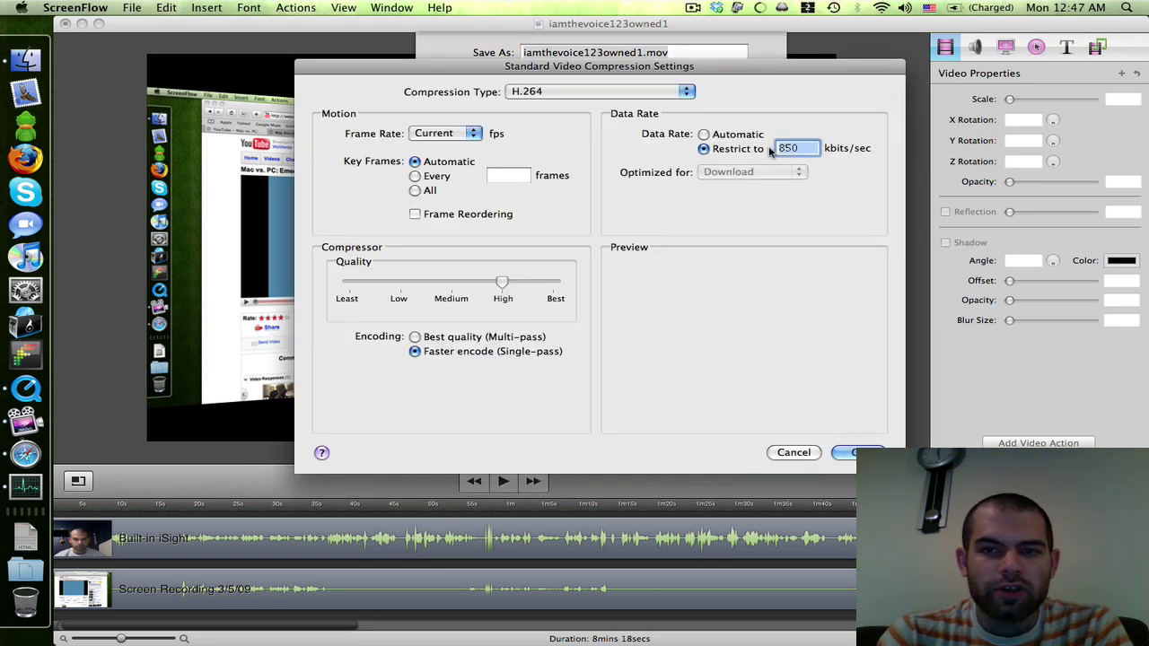
type("3000")
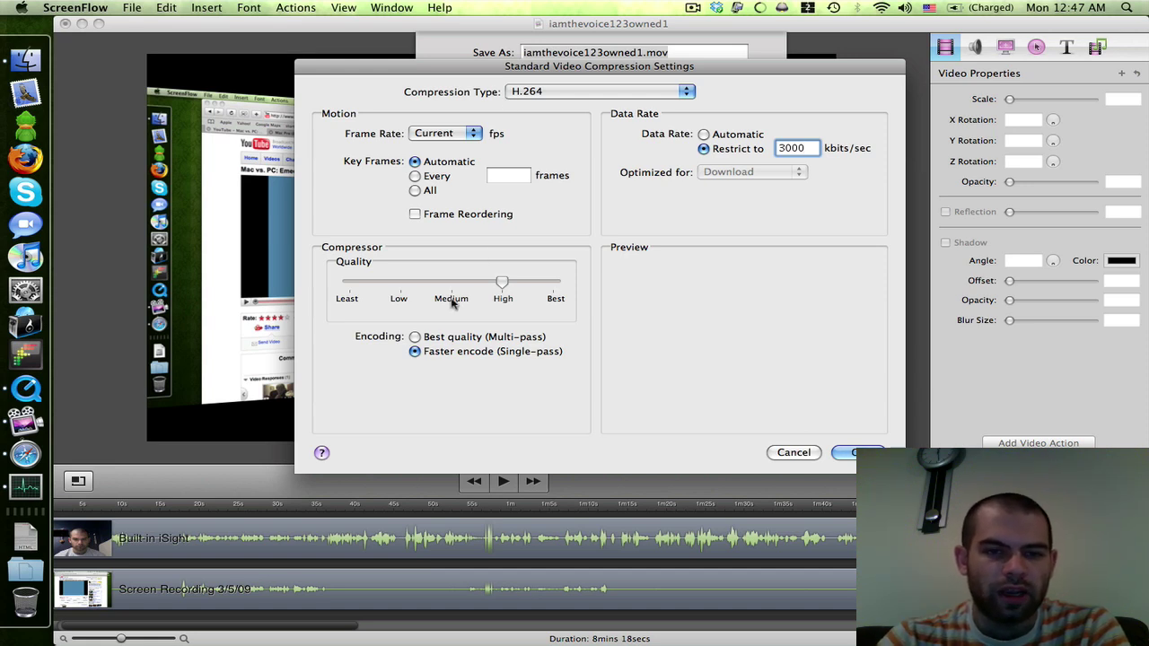
left_click(705, 134)
left_click(703, 148)
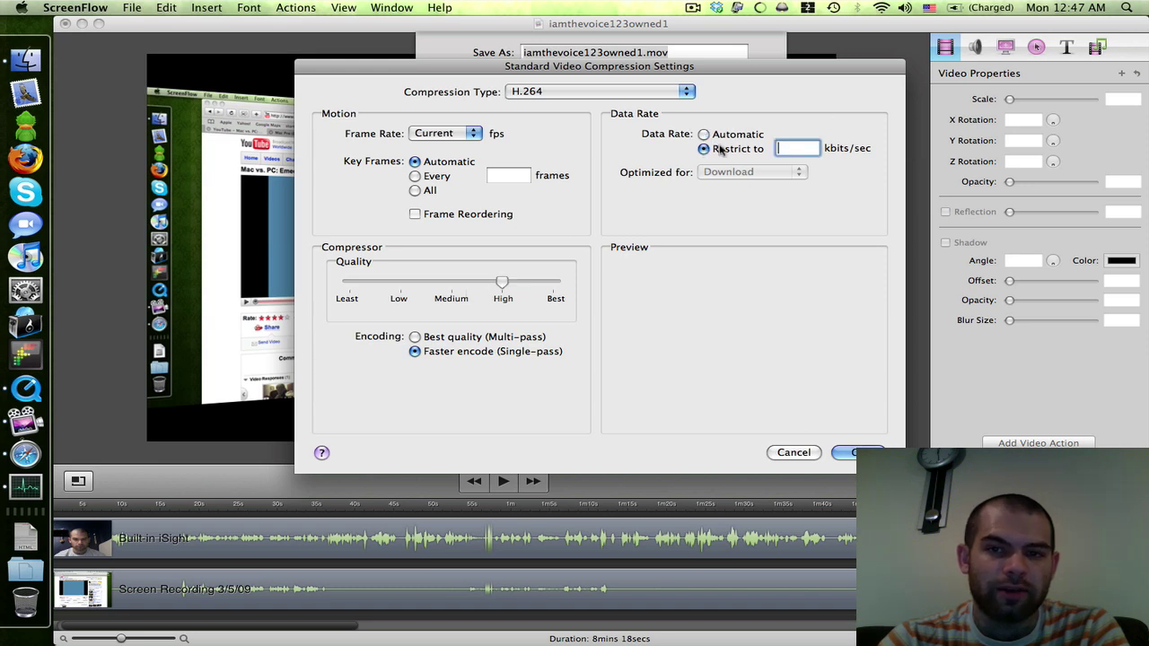
type("3000")
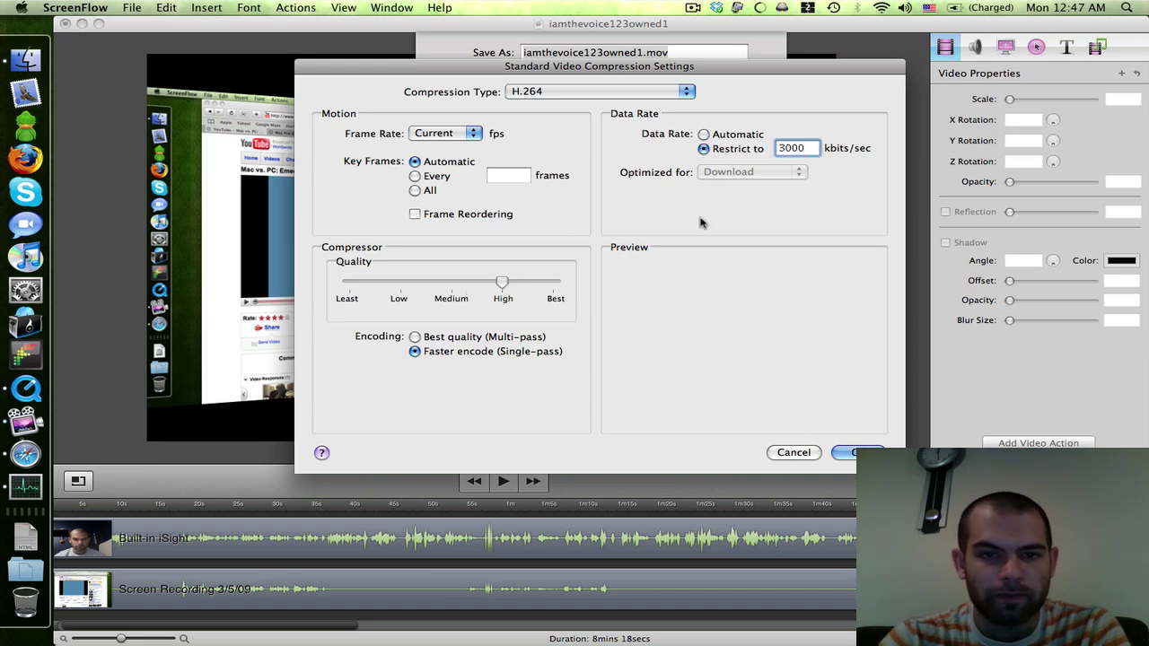
left_click(432, 340)
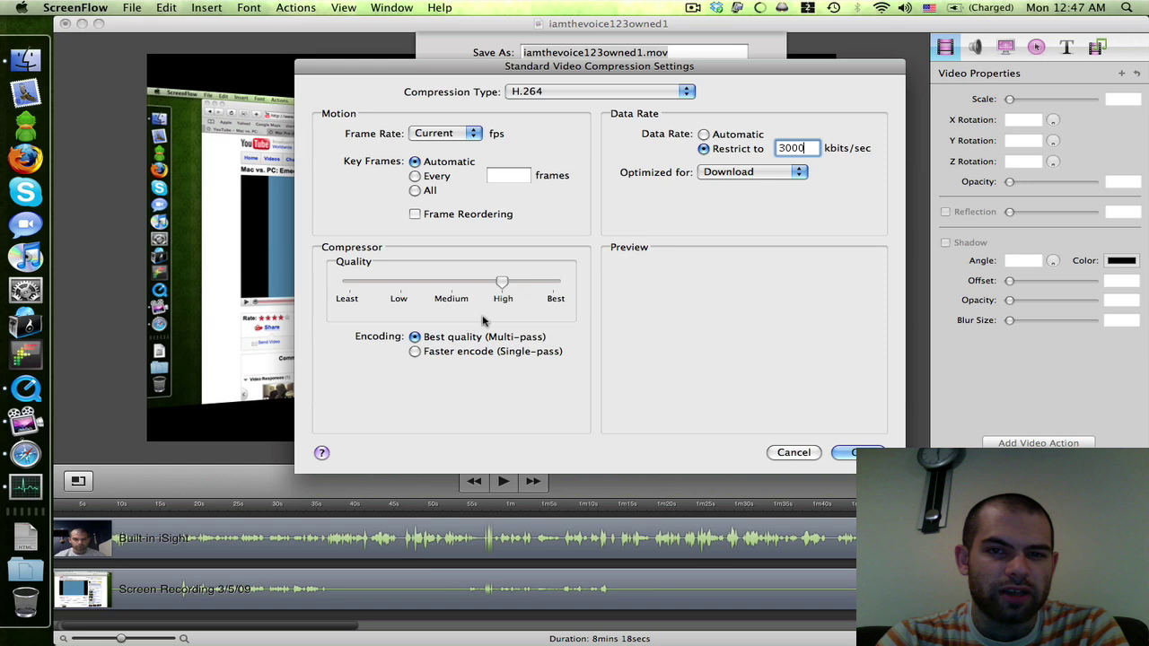
Keep the video optimized for download and confirm the compression settings
left_click(726, 173)
left_click(728, 173)
left_click(727, 173)
left_click(727, 175)
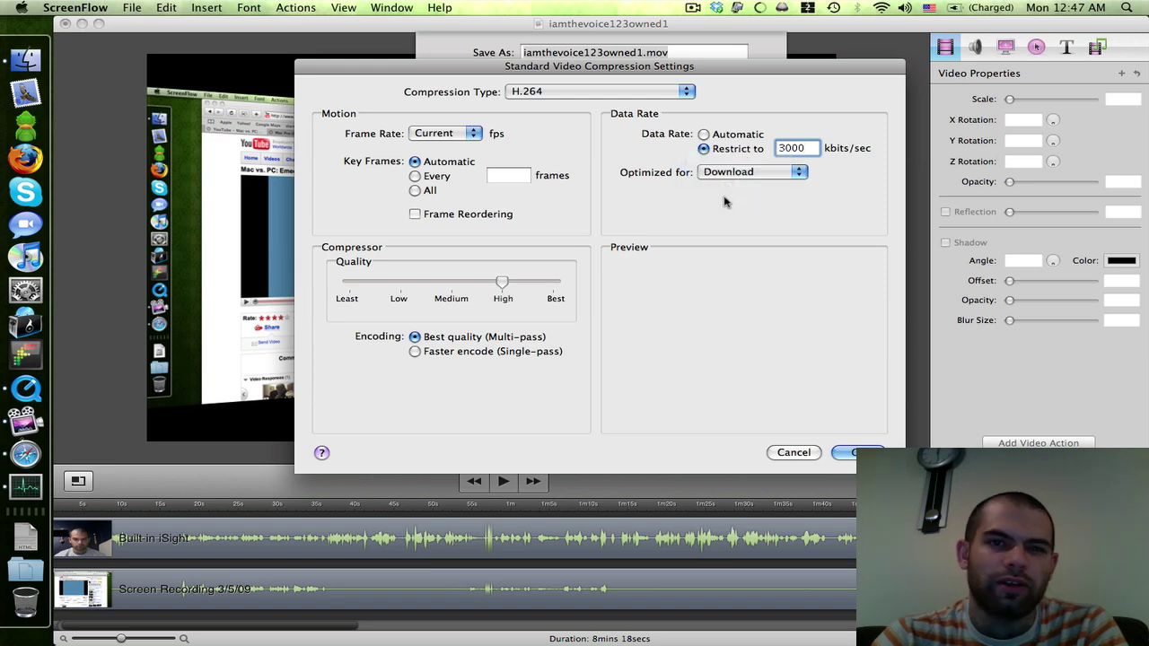
left_click(849, 452)
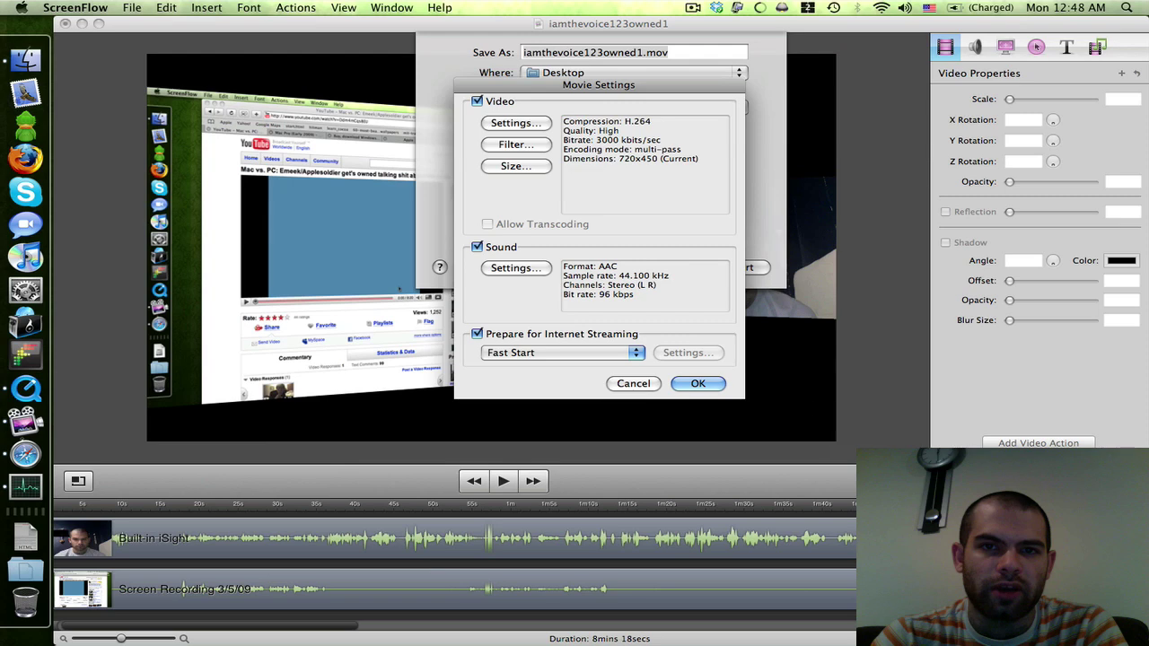
Choose HD 1280 x 720 16:9 as the export dimensions in the Size settings
left_click(509, 166)
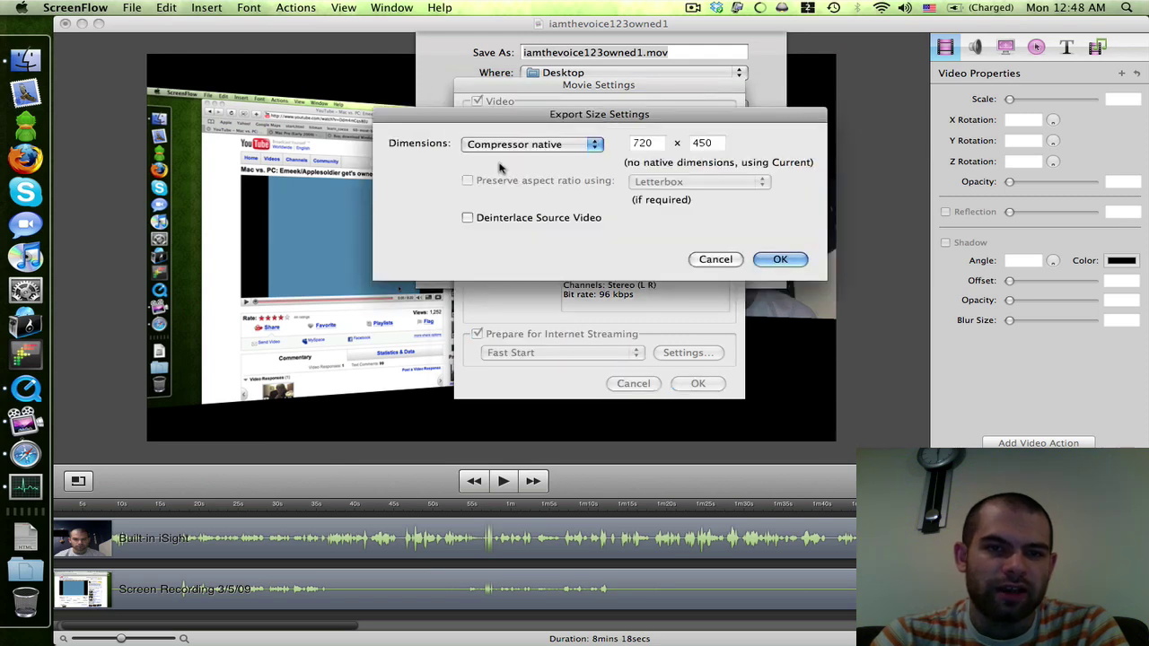
left_click(527, 145)
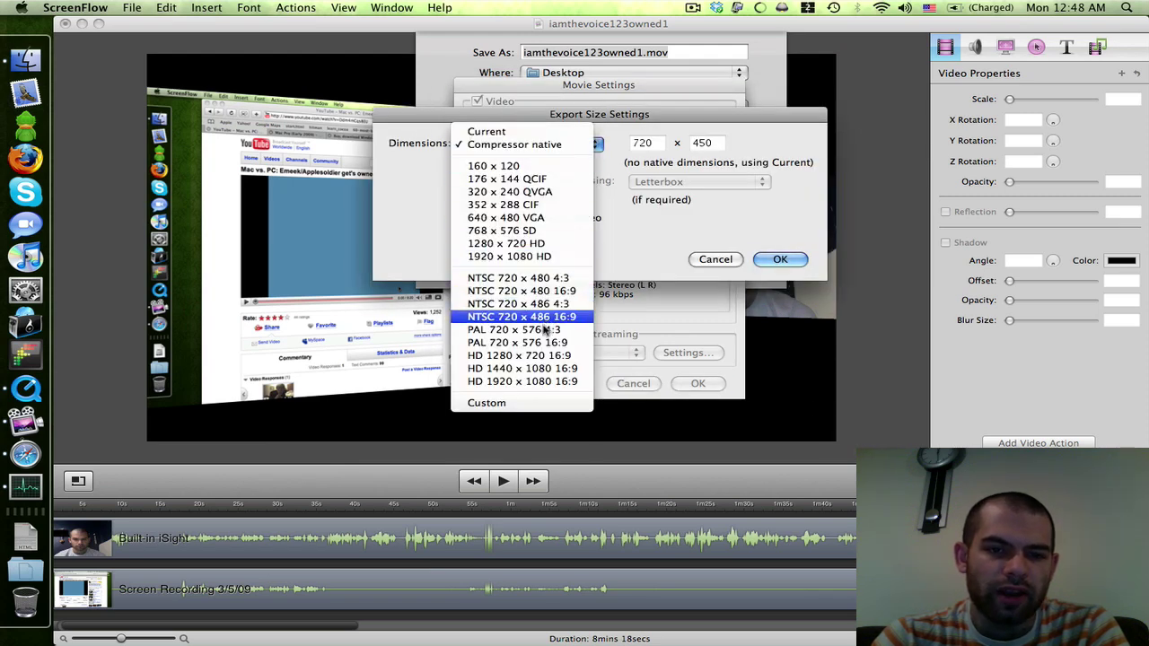
left_click(473, 361)
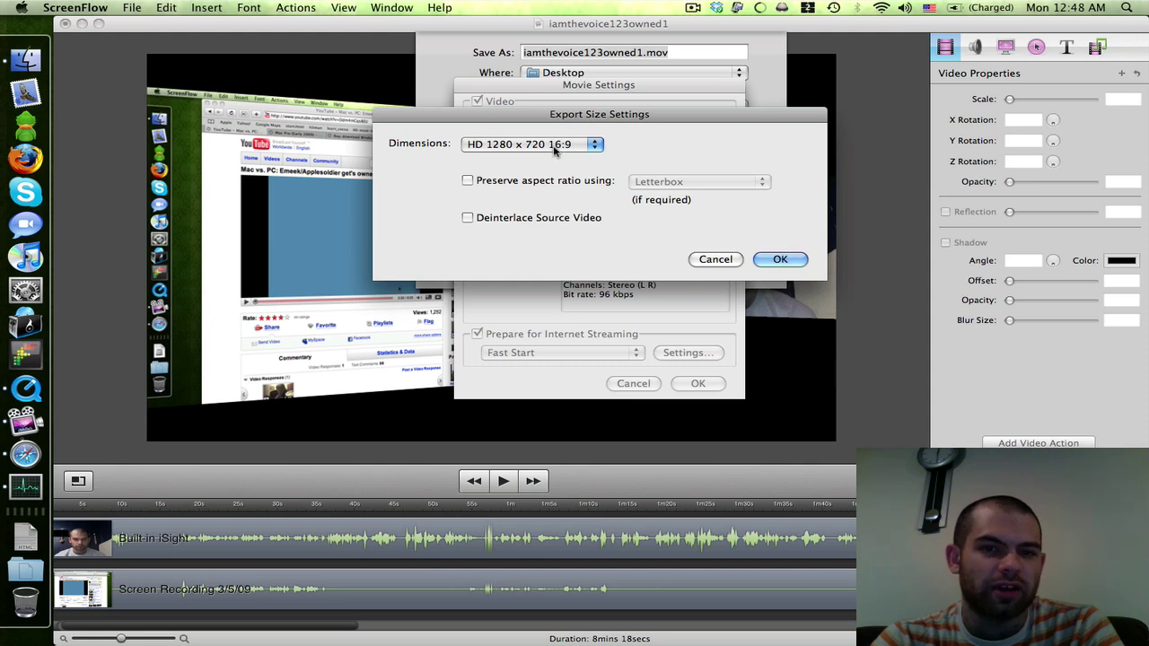
left_click(781, 259)
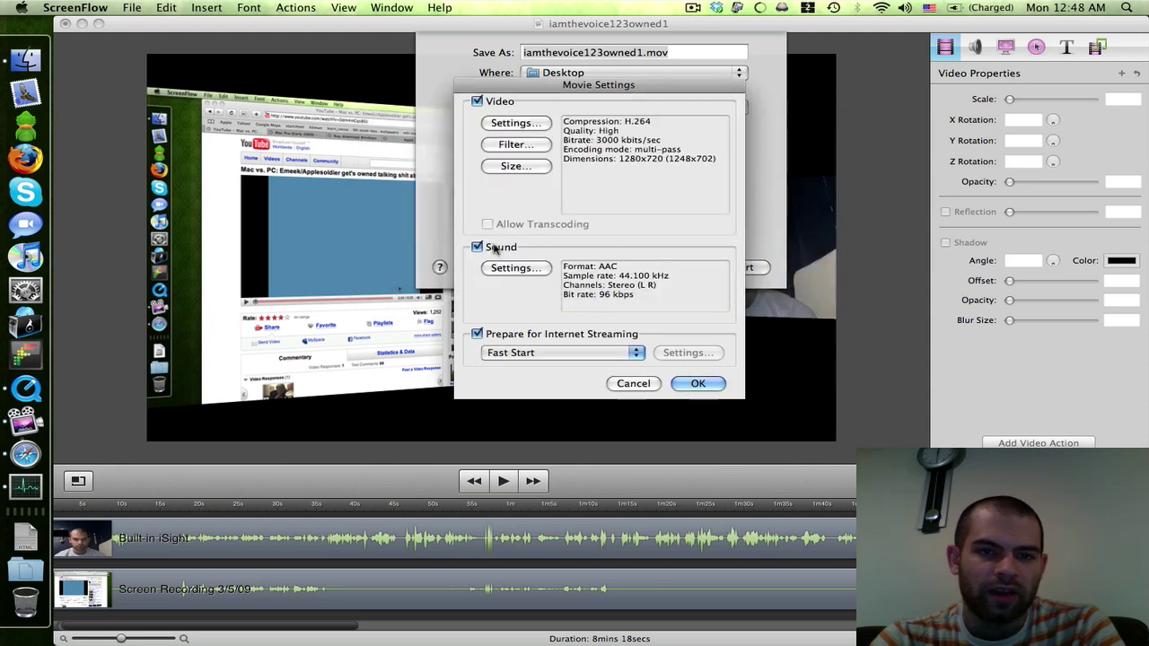
Set the audio target bit rate to 256 kbps with Best render quality
left_click(508, 268)
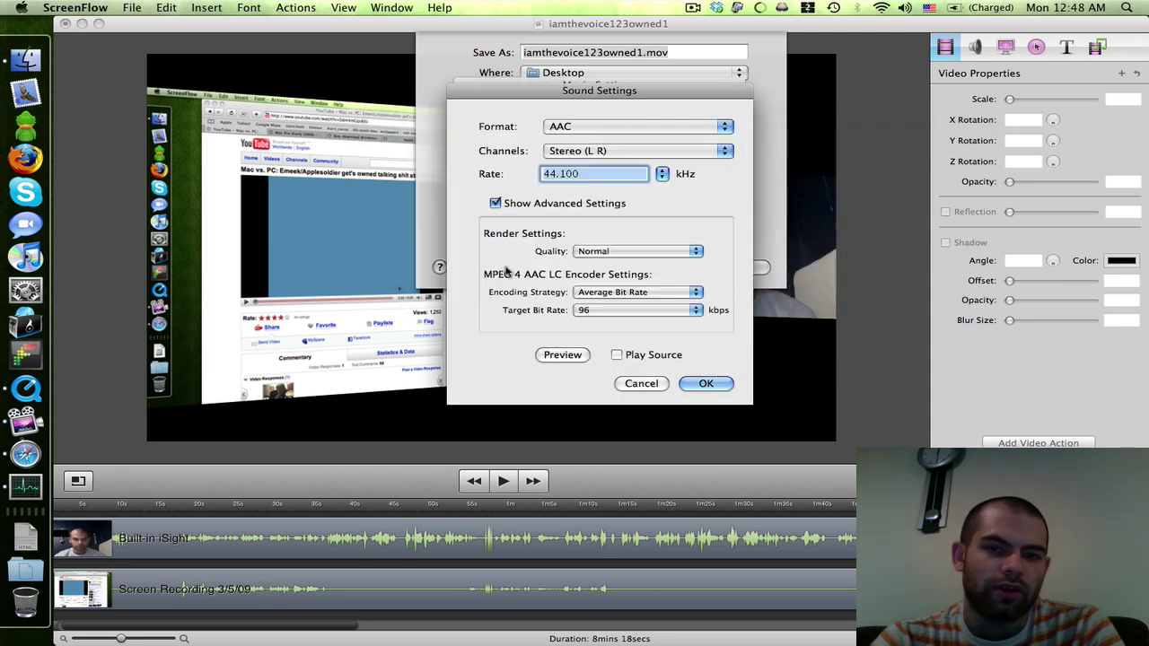
left_click(617, 311)
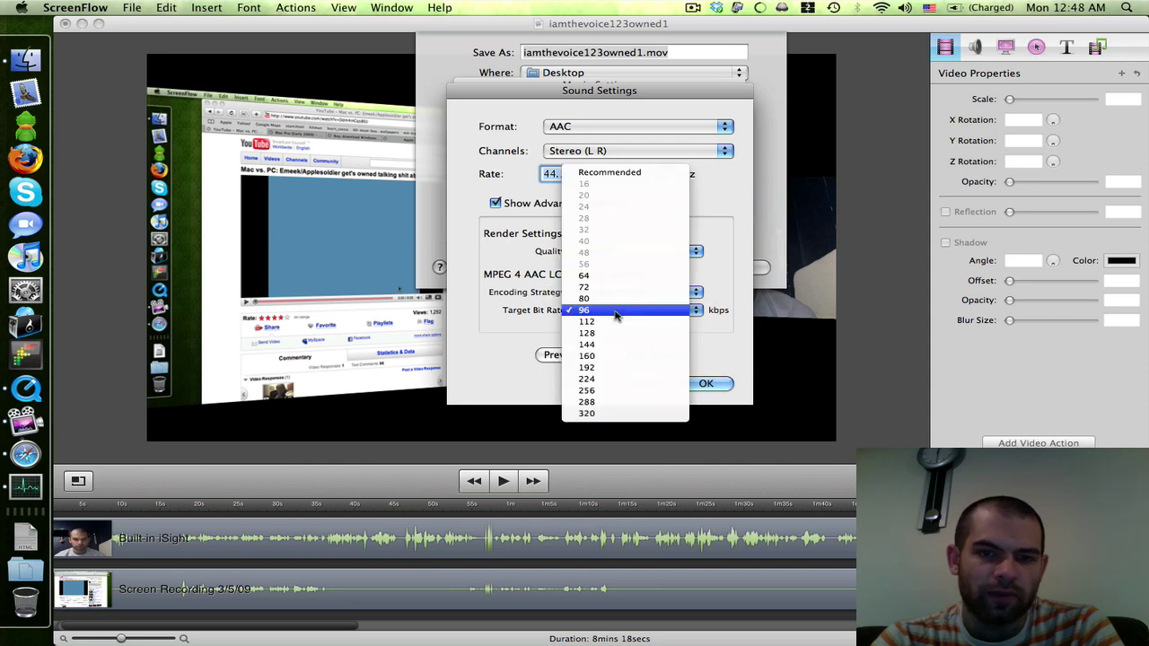
left_click(617, 391)
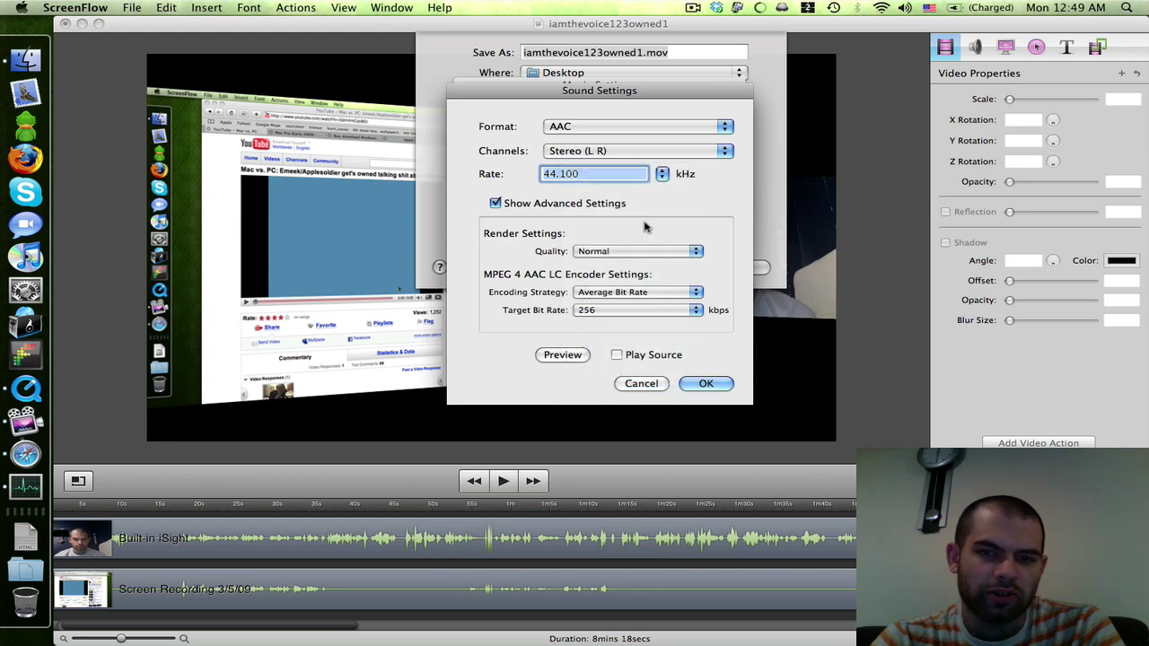
left_click(607, 257)
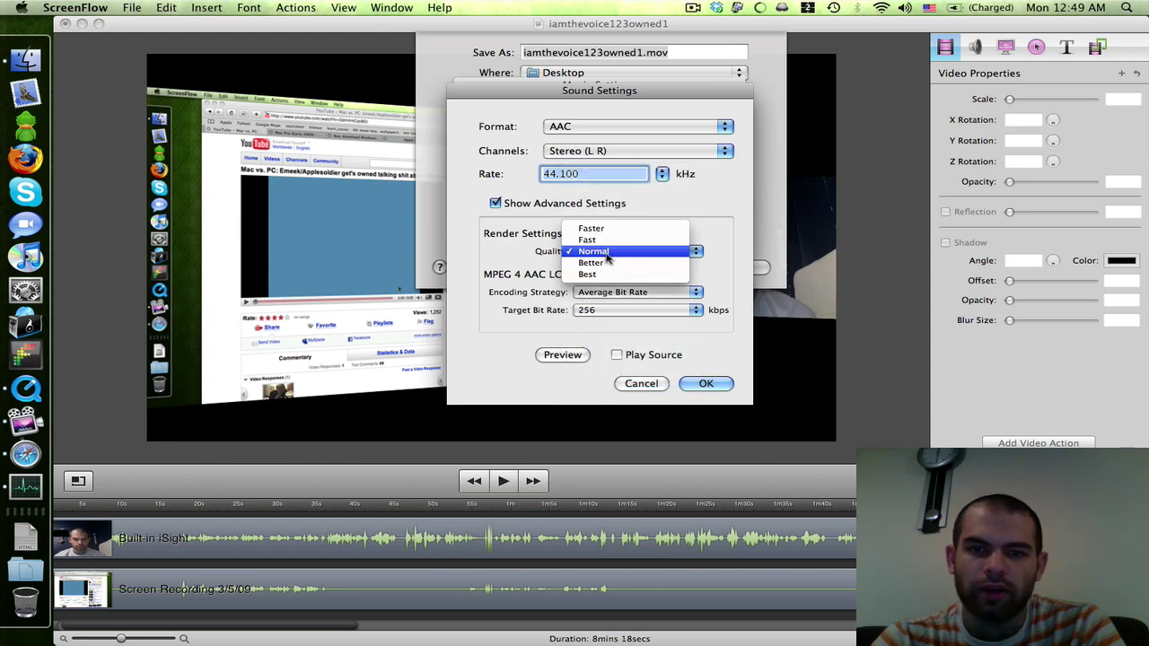
left_click(601, 279)
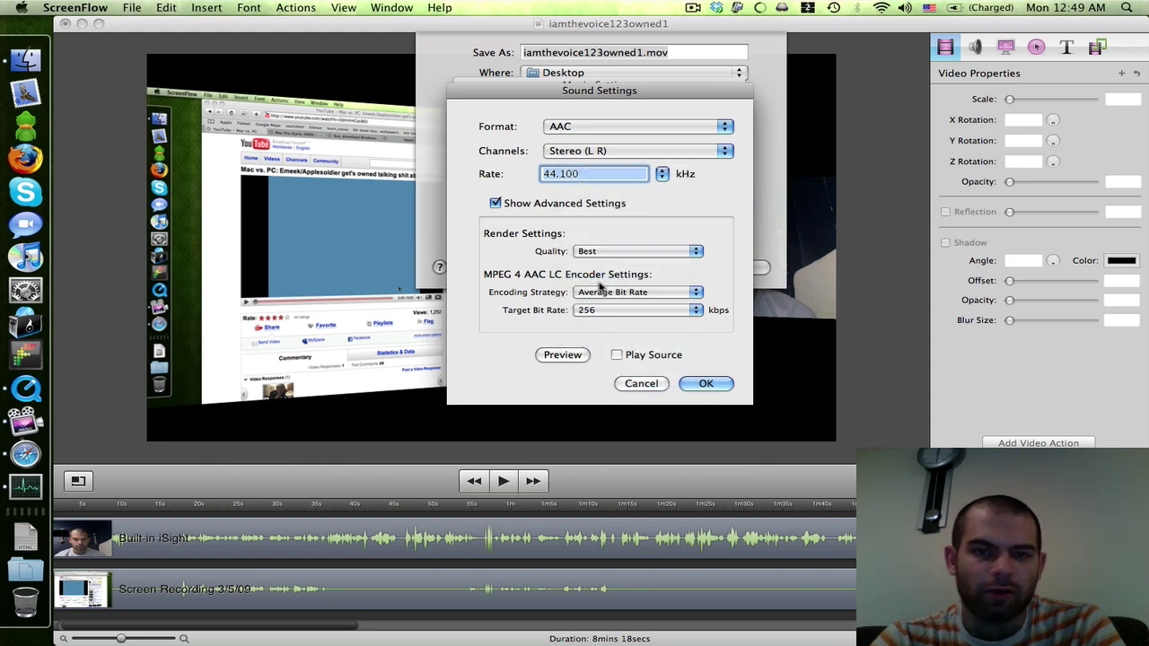
left_click(702, 383)
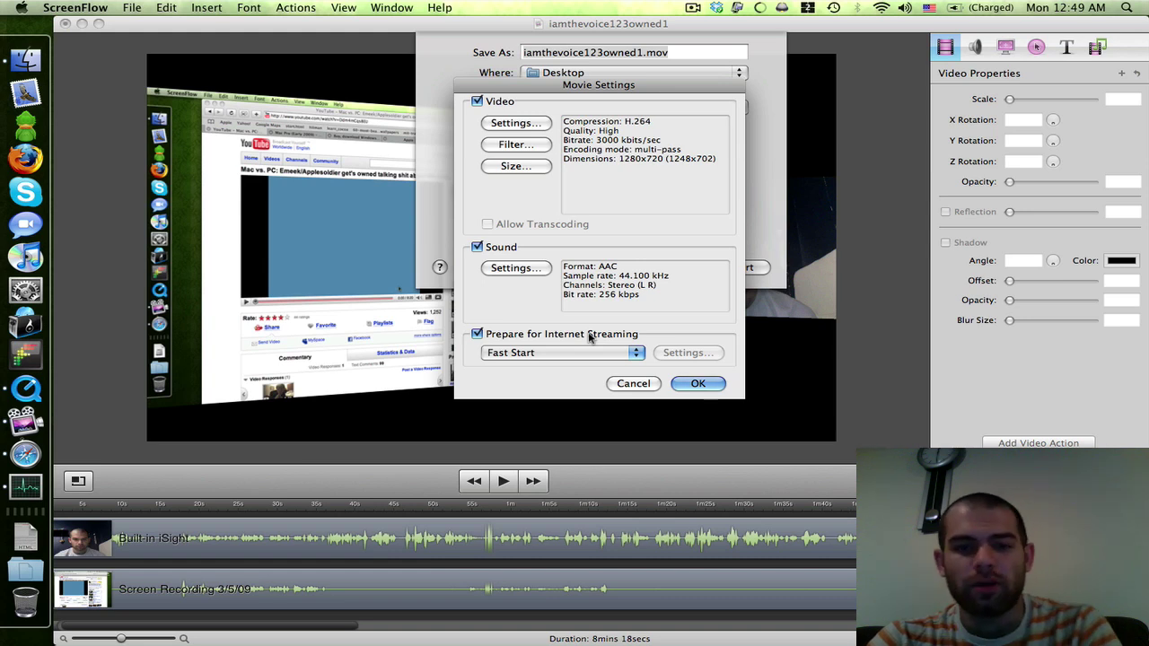
Keep Fast Start streaming and apply the customized movie settings
left_click(513, 354)
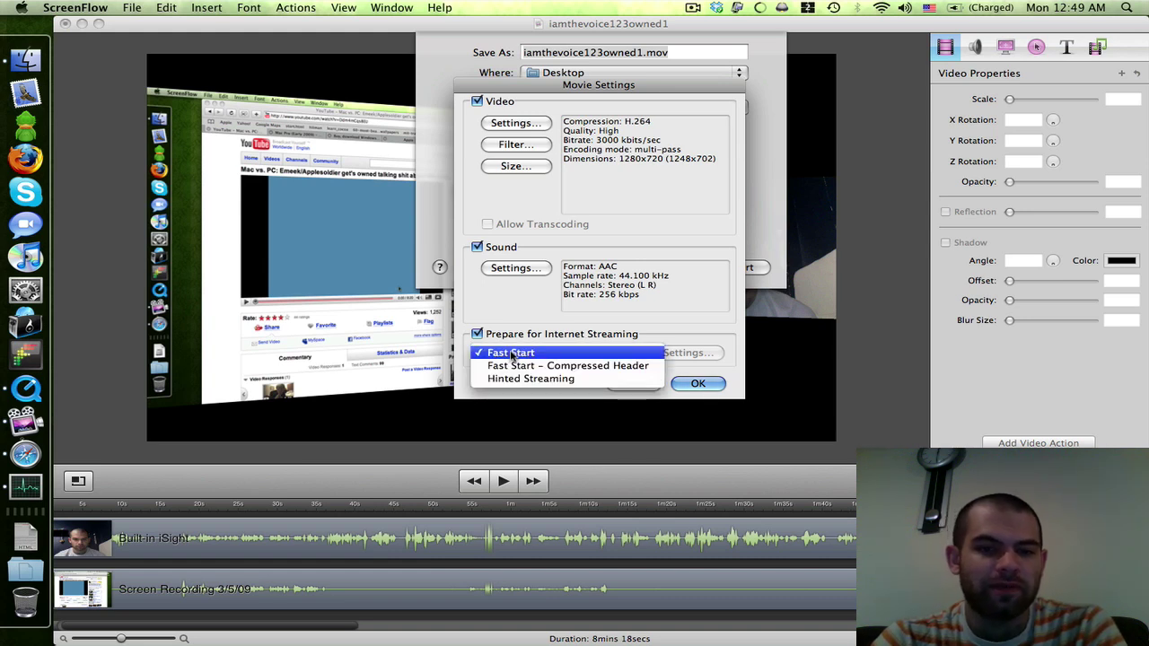
left_click(513, 353)
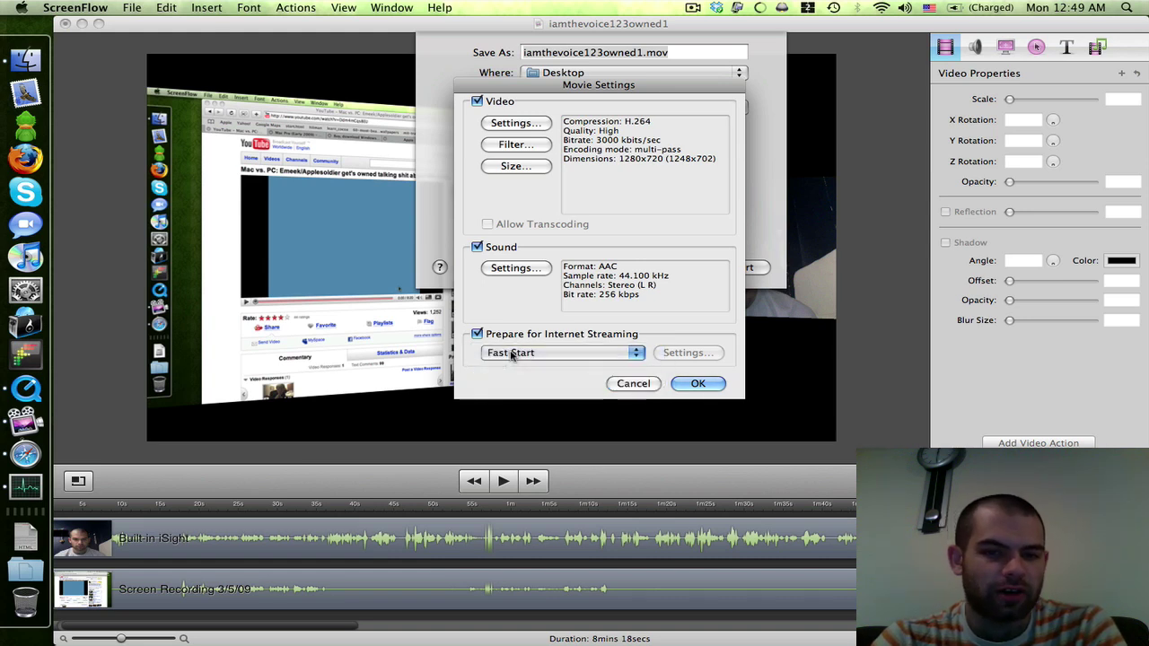
left_click(695, 384)
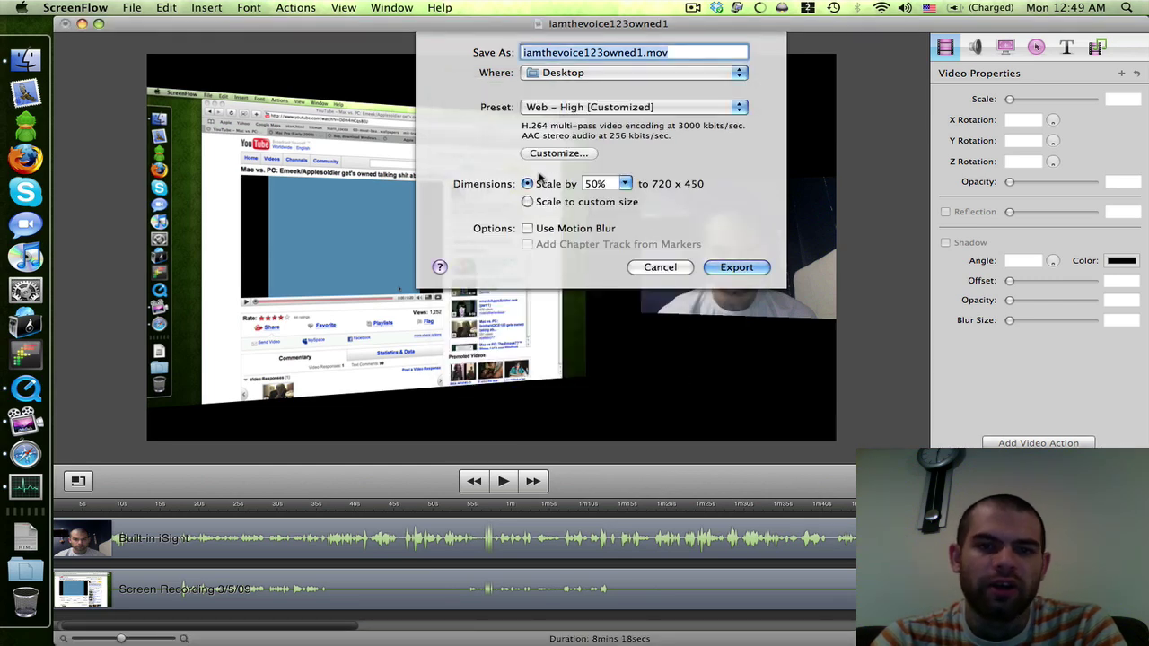
Scale the export to a custom 1280 x 720 size, replacing 1440 width, and export
left_click(527, 201)
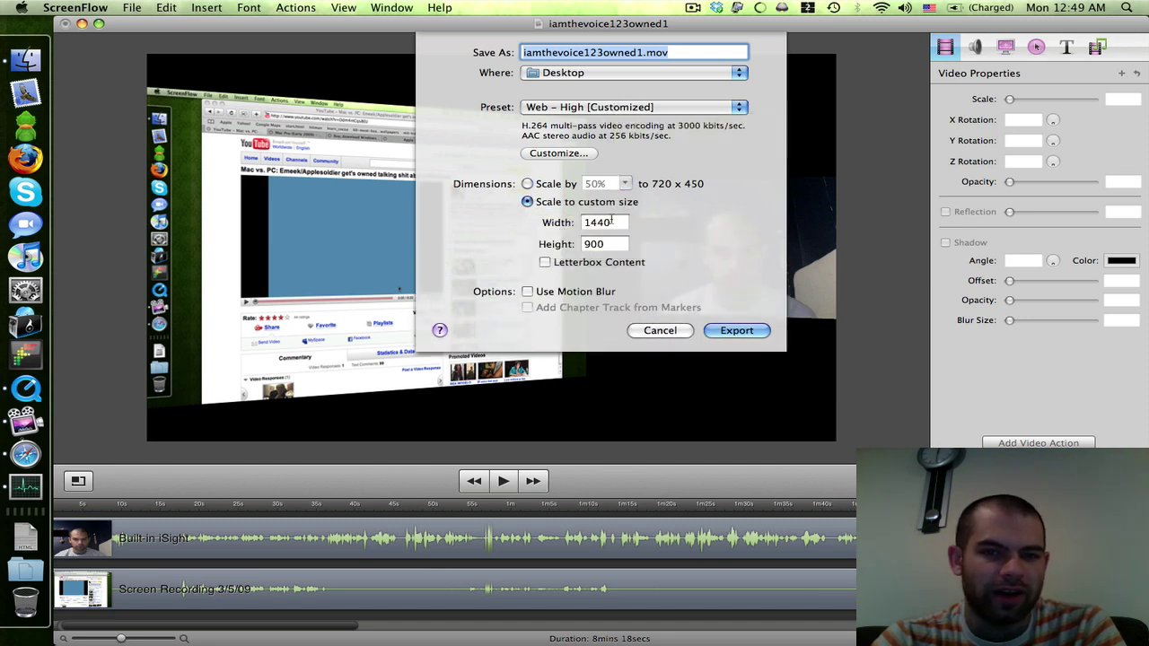
double_click(612, 222)
type("1280")
key("Tab")
type("720")
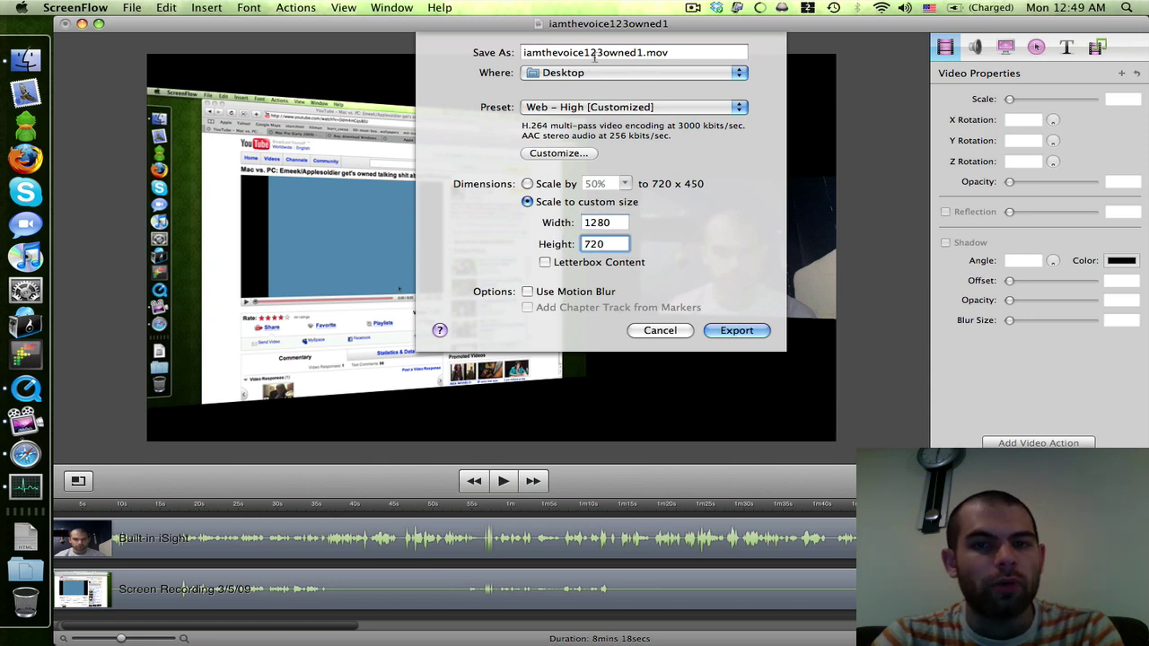
left_click(737, 333)
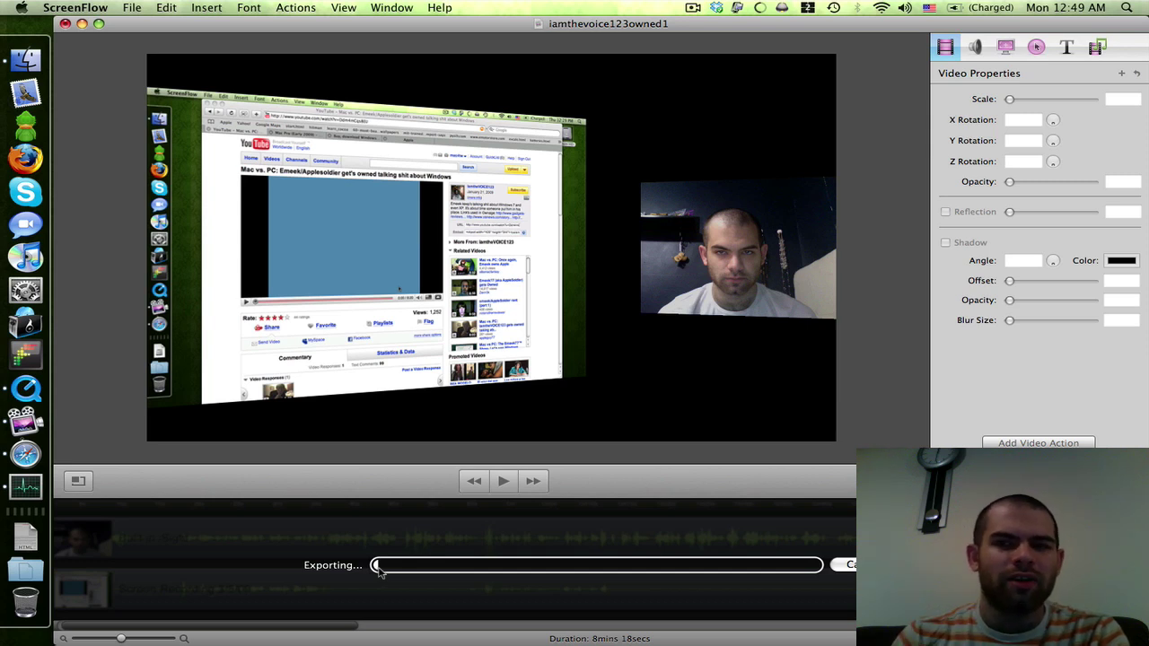
Cancel the running export from the Exporting progress bar
left_click(844, 565)
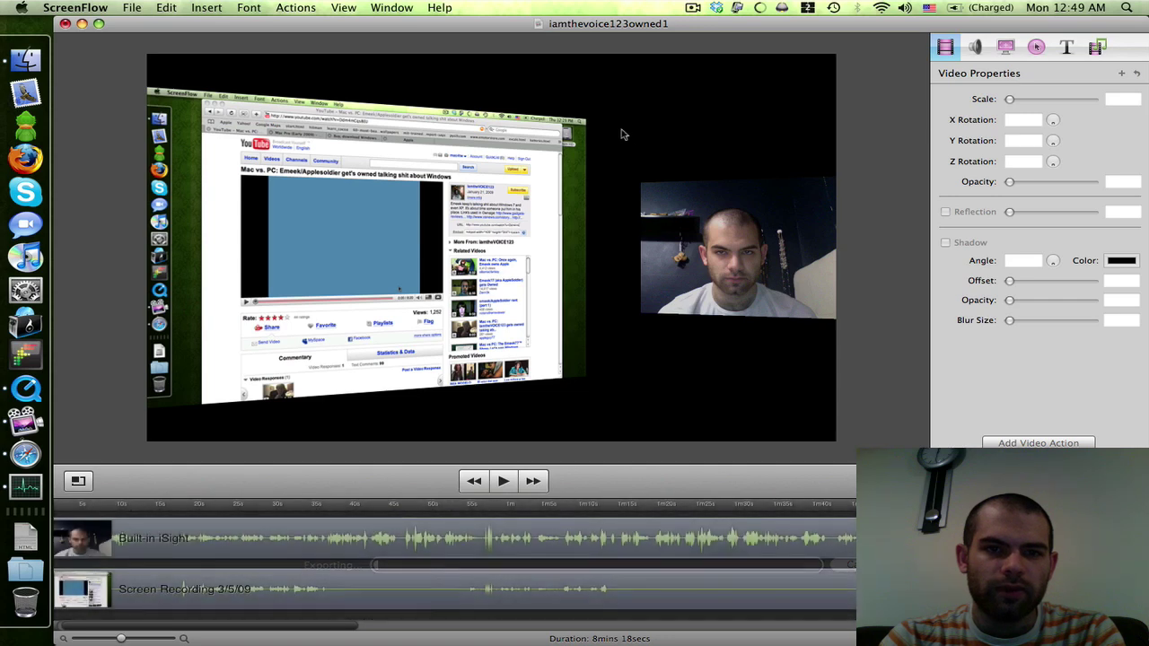